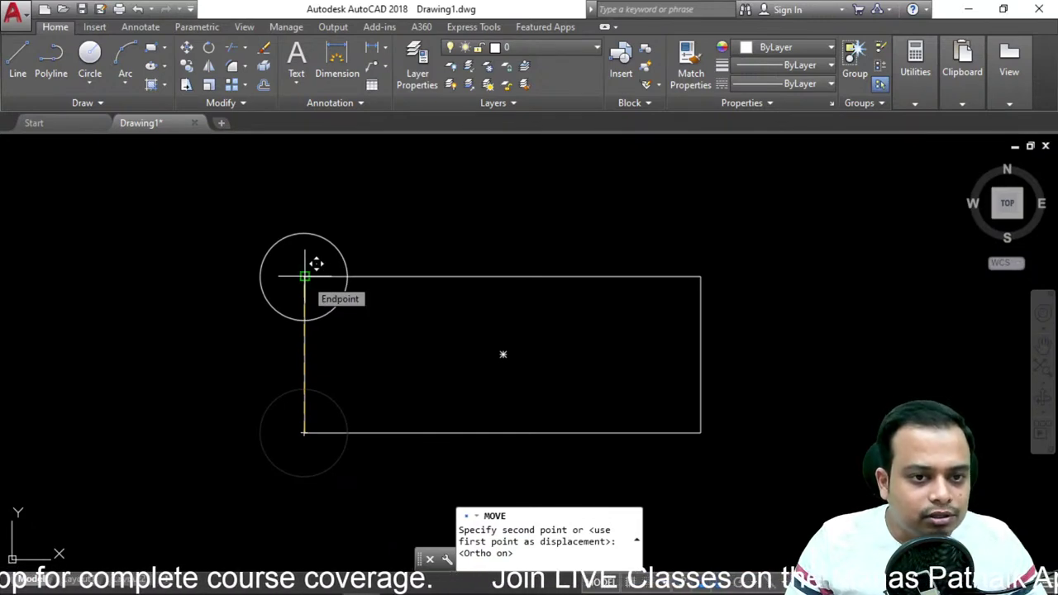
pyautogui.click(304, 276)
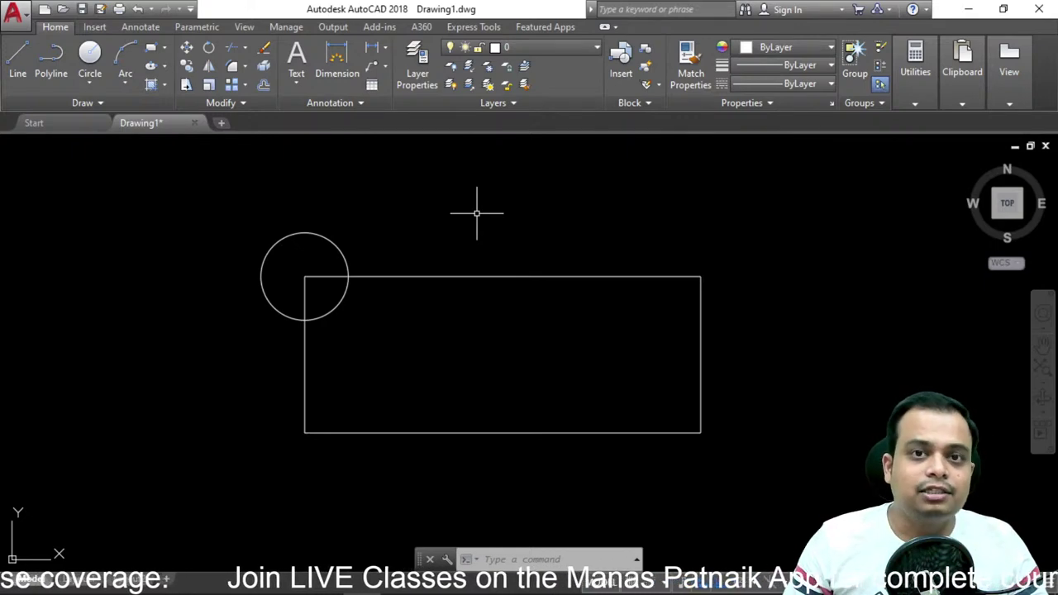
# Move the circle from its bottom quadrant onto the rectangle's bottom-left corner.
pyautogui.press('Escape')
pyautogui.press('Escape')
pyautogui.click(335, 242)
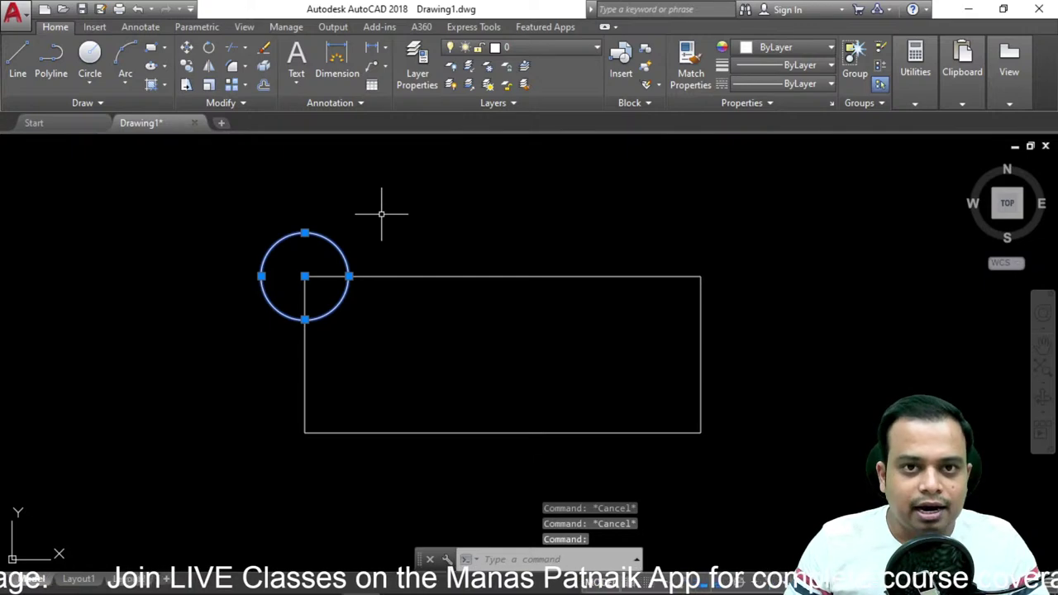
pyautogui.write('M')
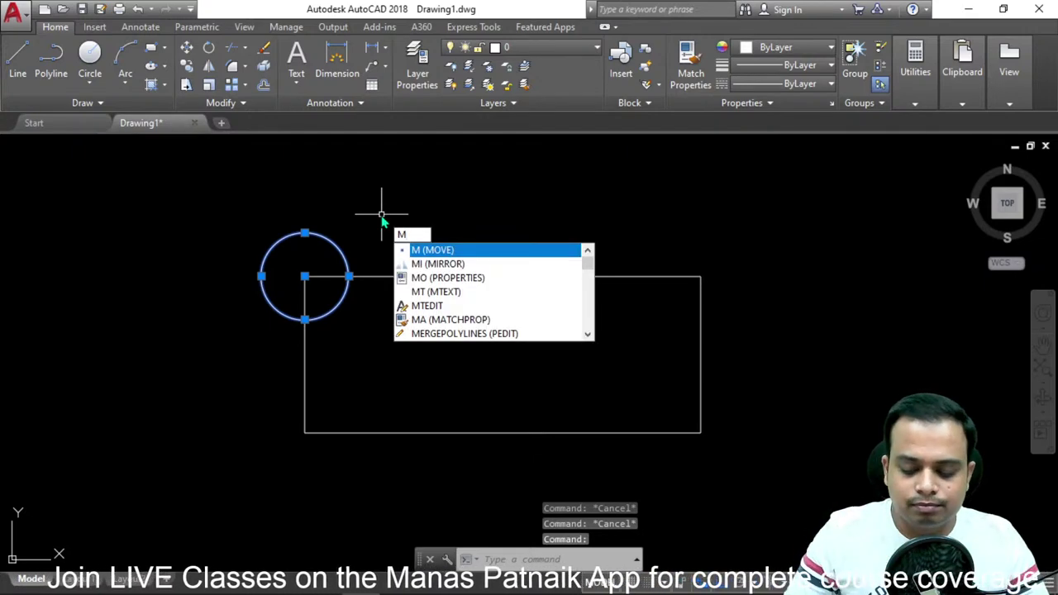
pyautogui.press('Return')
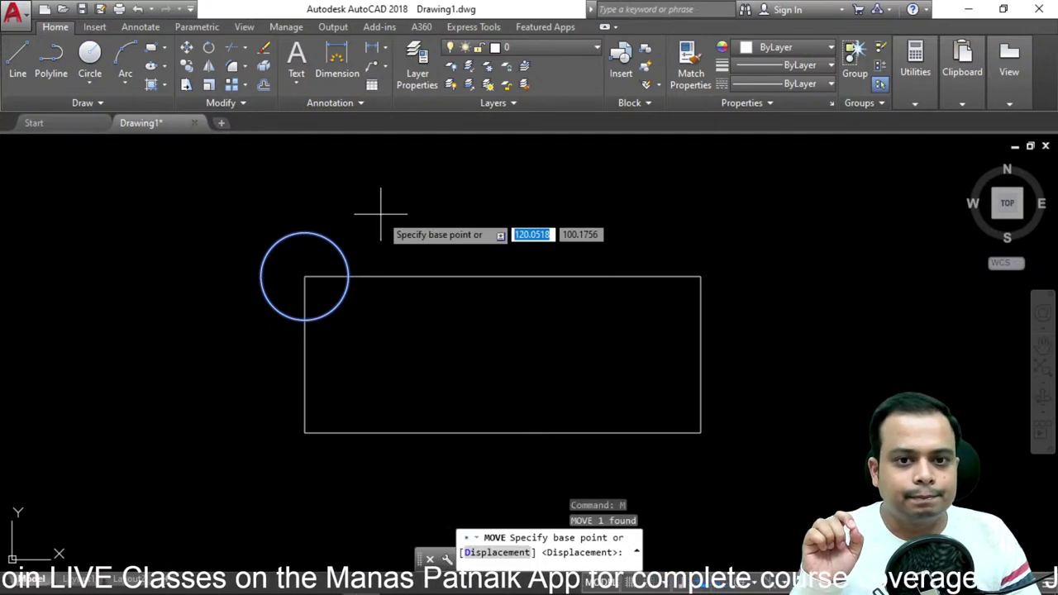
pyautogui.click(304, 319)
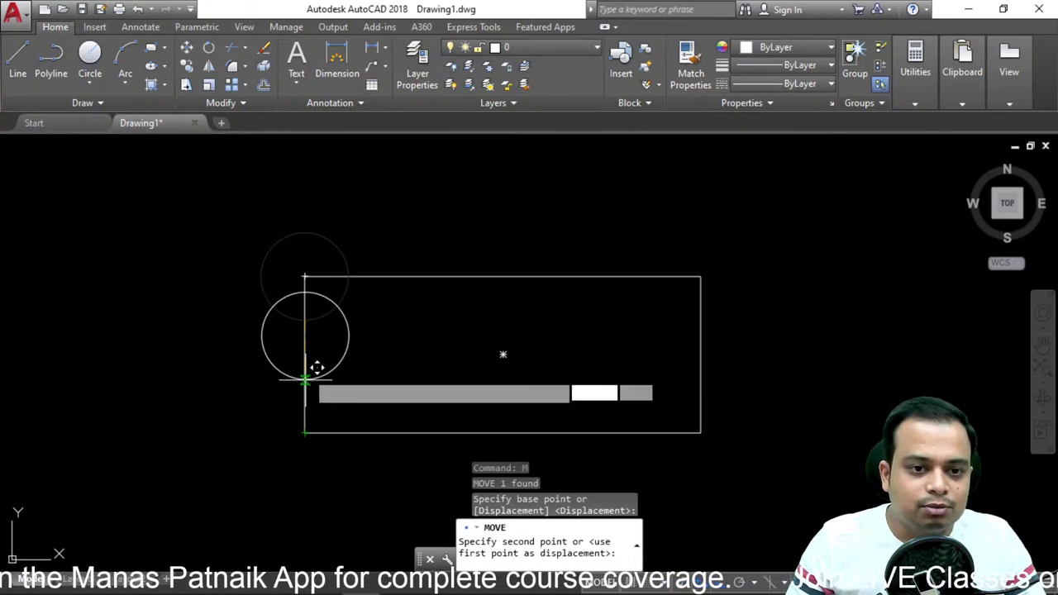
pyautogui.click(305, 428)
# Undo that move, then reselect the circle and restart the Move command.
pyautogui.hotkey('ctrl', 'z')
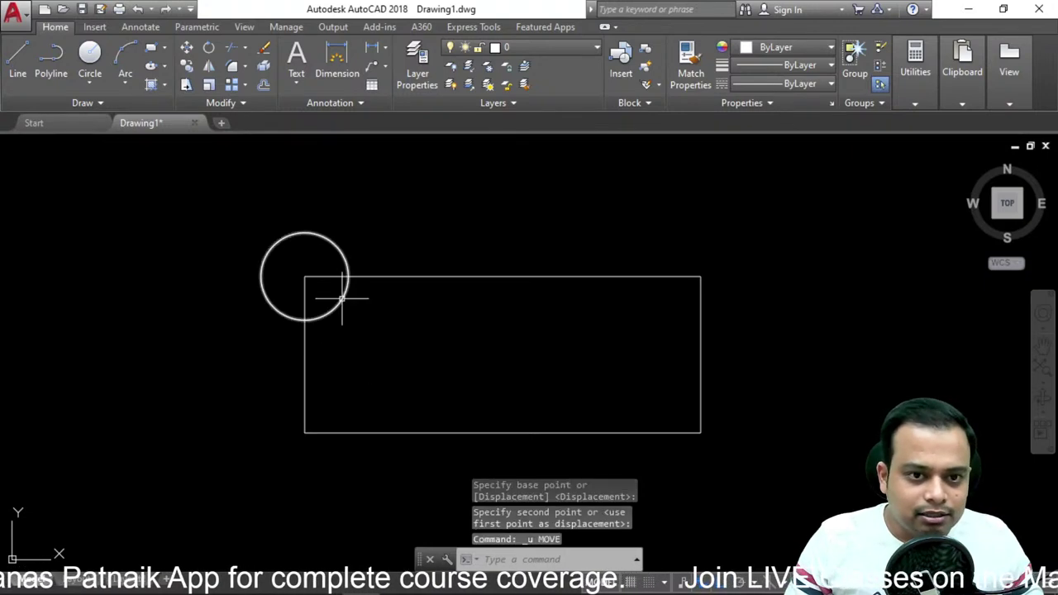
pyautogui.click(342, 299)
pyautogui.write('m')
pyautogui.press('Return')
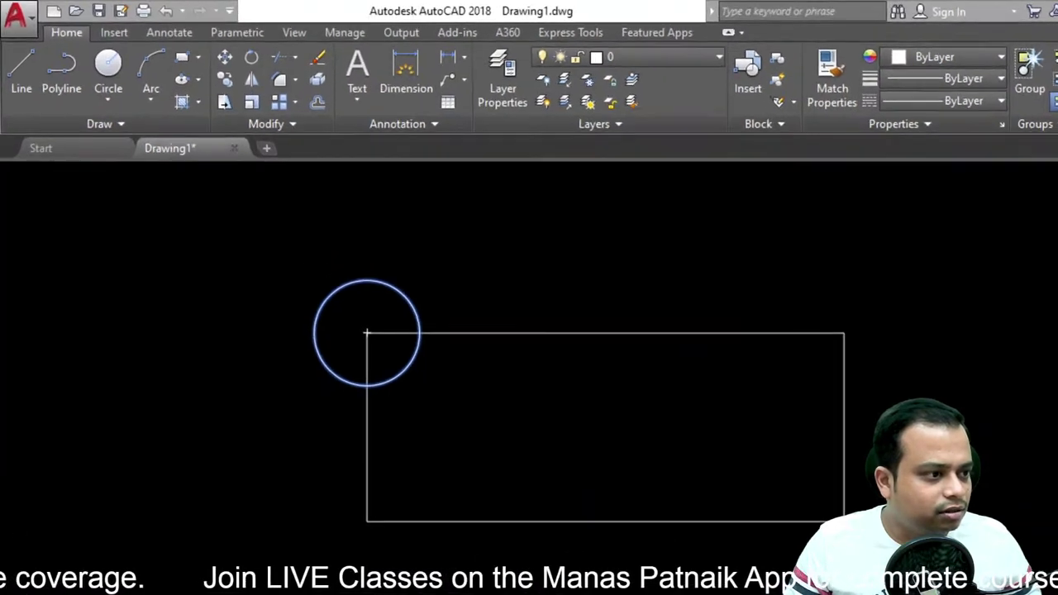
pyautogui.write('m')
pyautogui.press('Return')
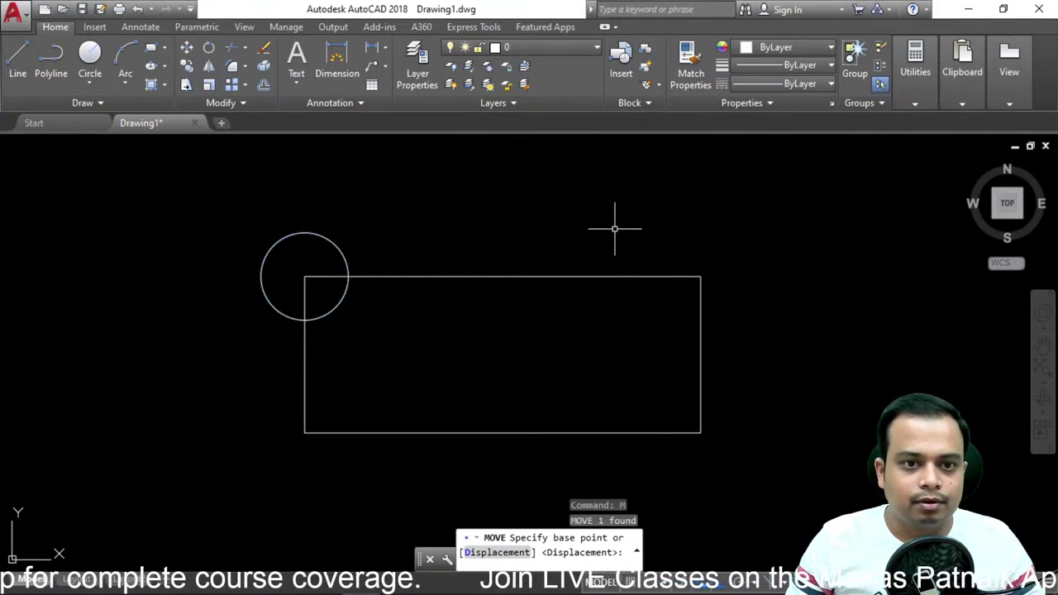
pyautogui.press('Escape')
pyautogui.click(339, 304)
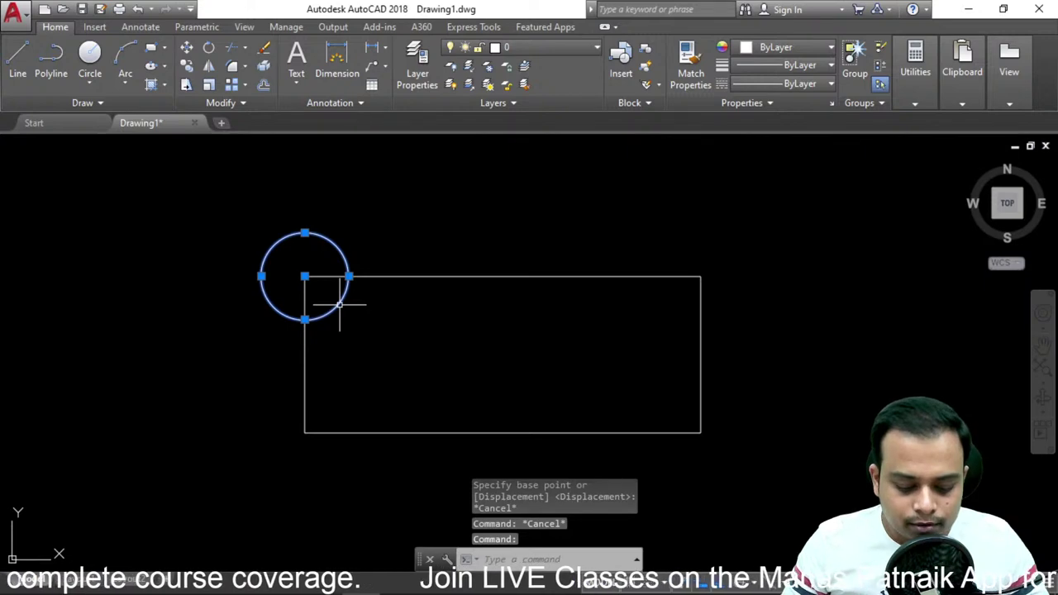
pyautogui.write('m')
pyautogui.press('Return')
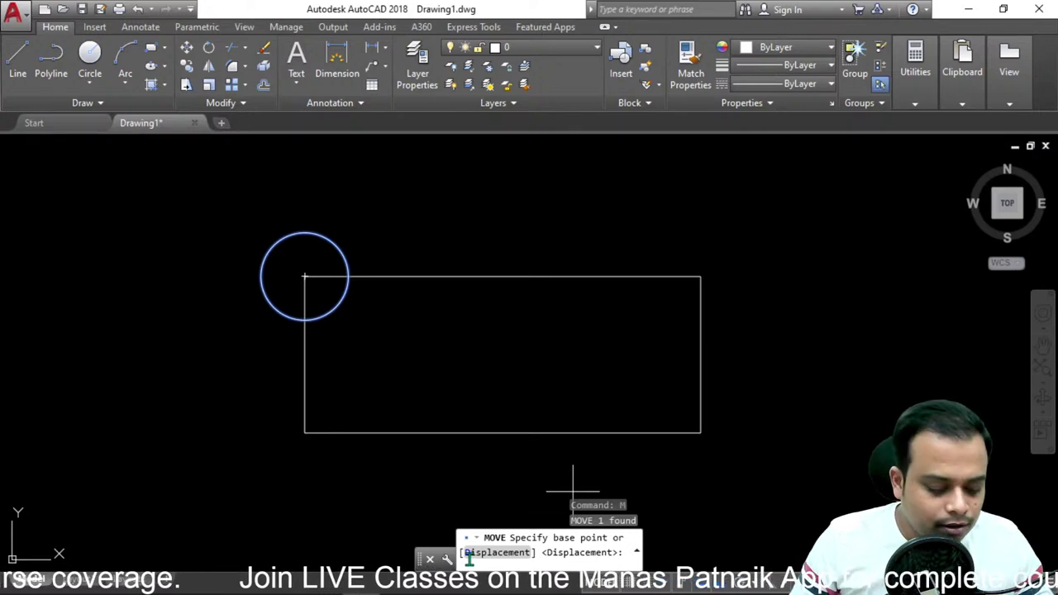
pyautogui.write('d')
pyautogui.press('Return')
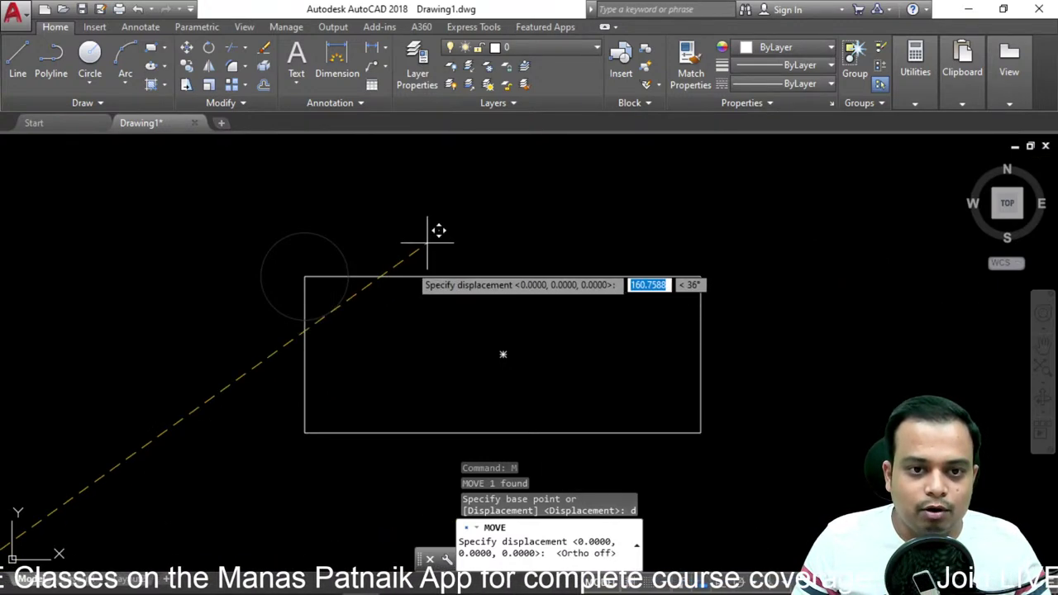
pyautogui.scroll(-5, 397, 376)
pyautogui.press('Escape')
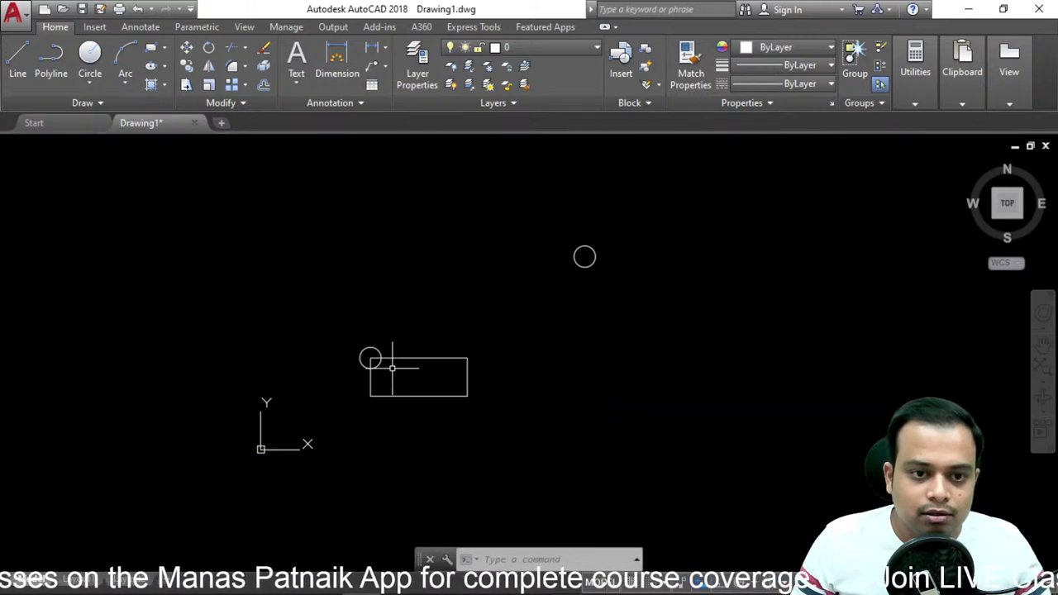
pyautogui.scroll(5, 381, 366)
pyautogui.click(372, 354)
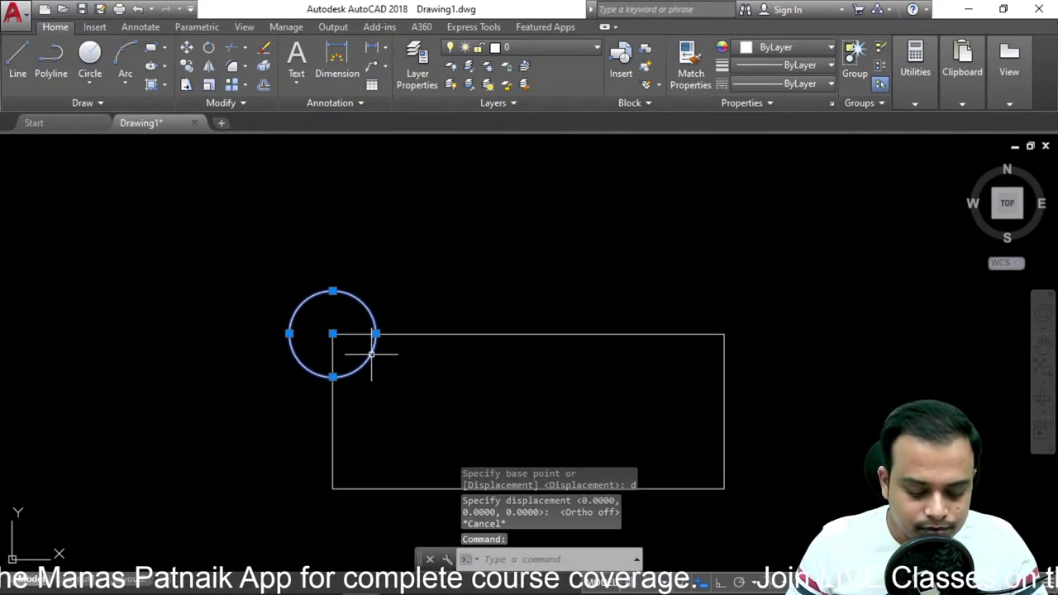
pyautogui.write('m')
pyautogui.press('Return')
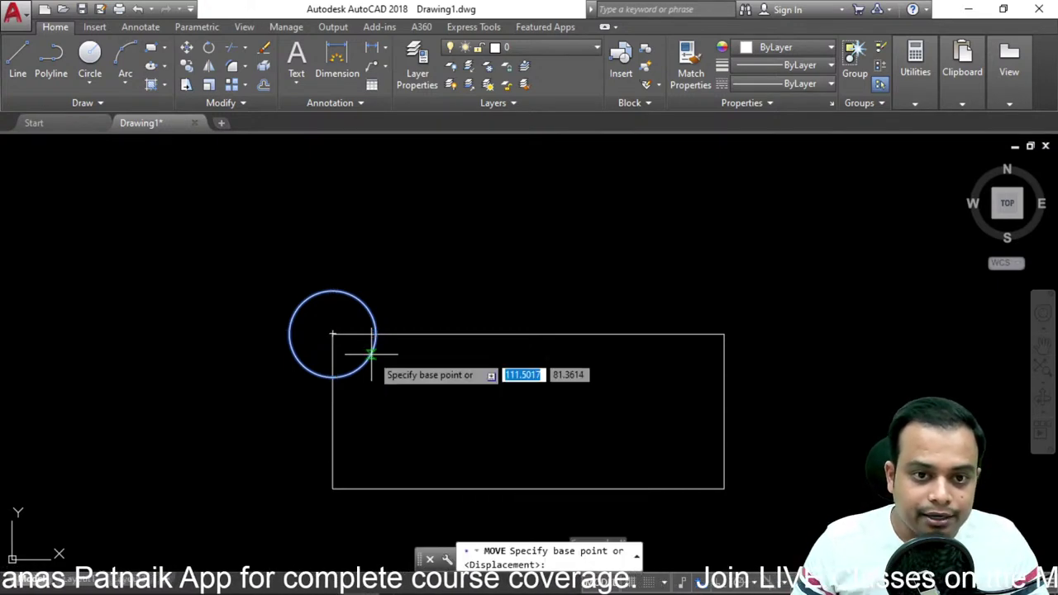
pyautogui.click(333, 335)
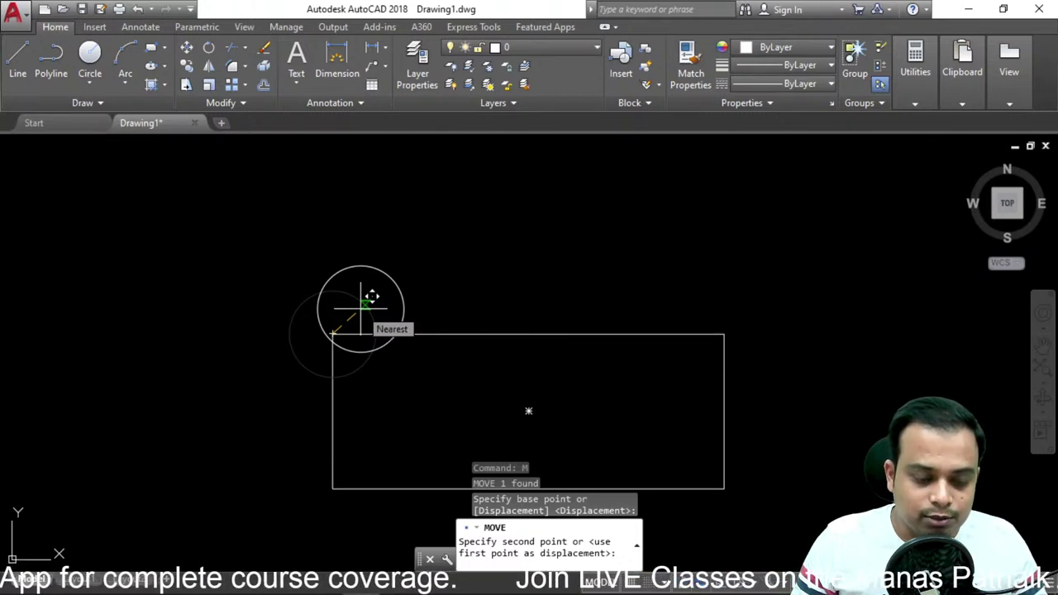
pyautogui.write('d')
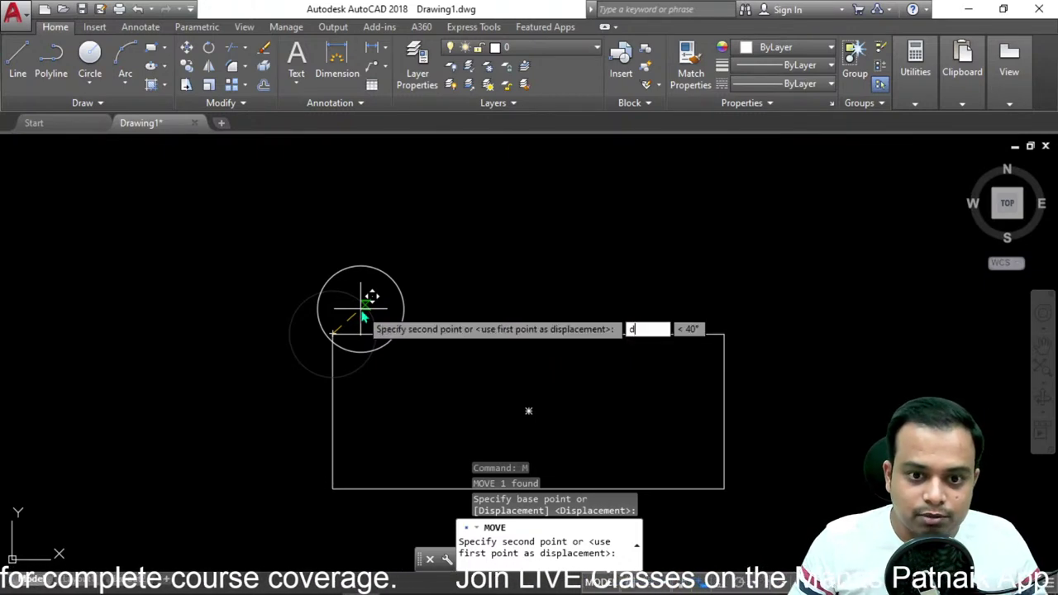
pyautogui.press('Return')
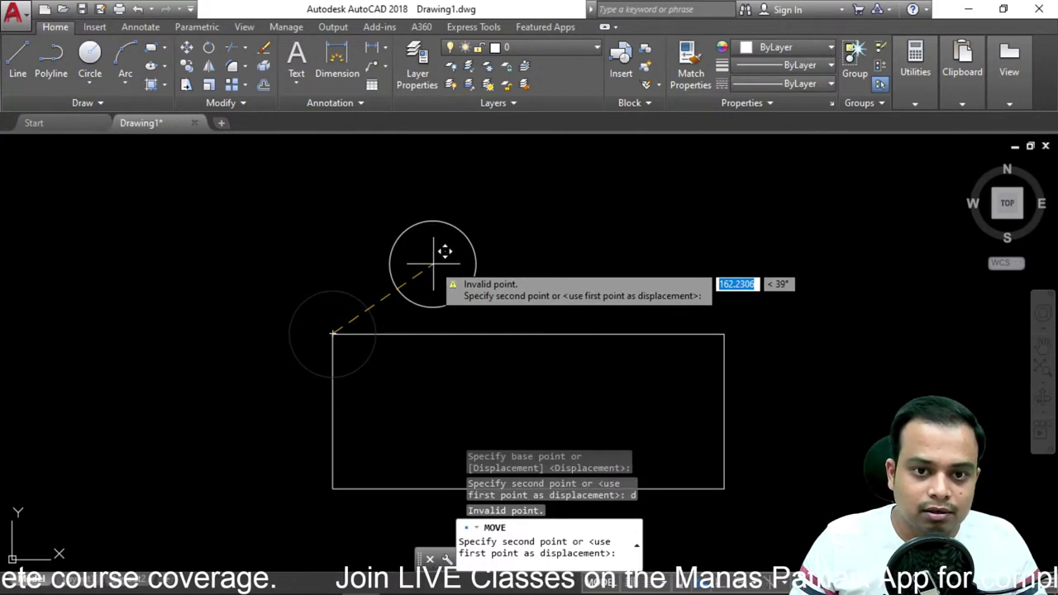
pyautogui.press('Escape')
pyautogui.press('Escape')
pyautogui.press('Escape')
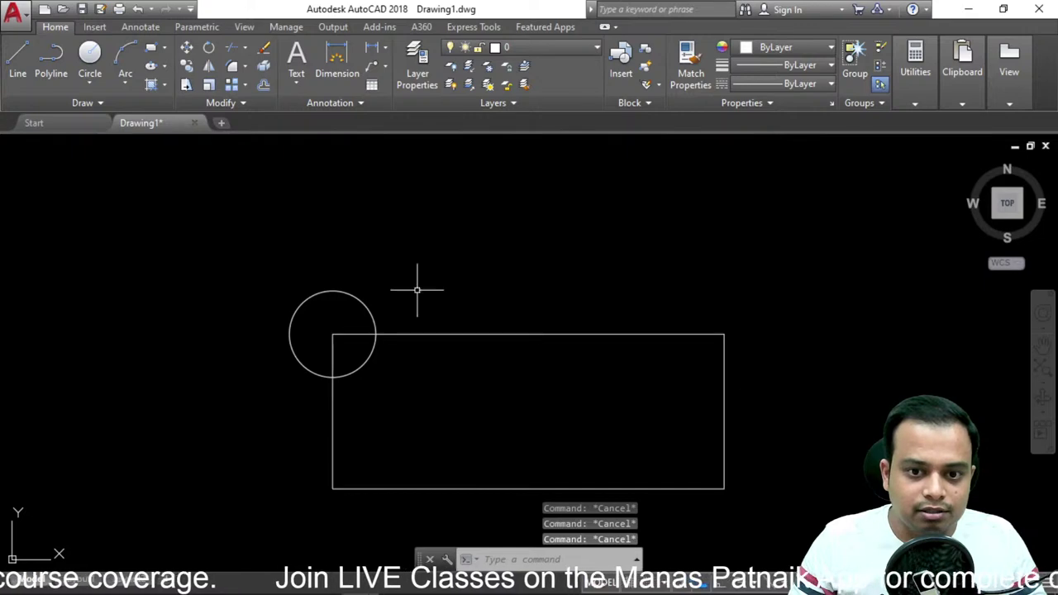
pyautogui.click(370, 361)
pyautogui.write('m')
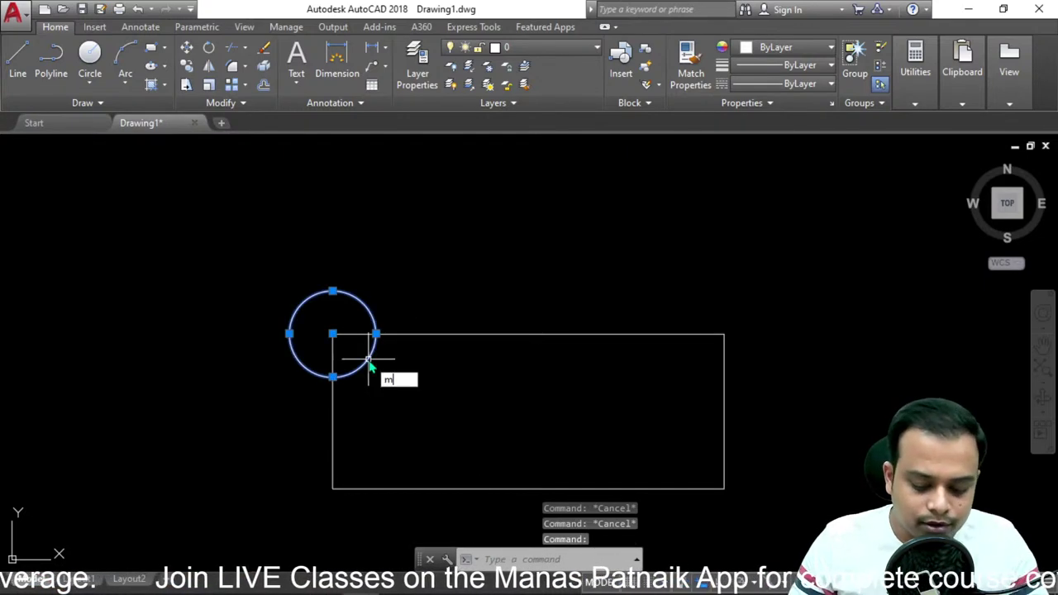
pyautogui.press('Return')
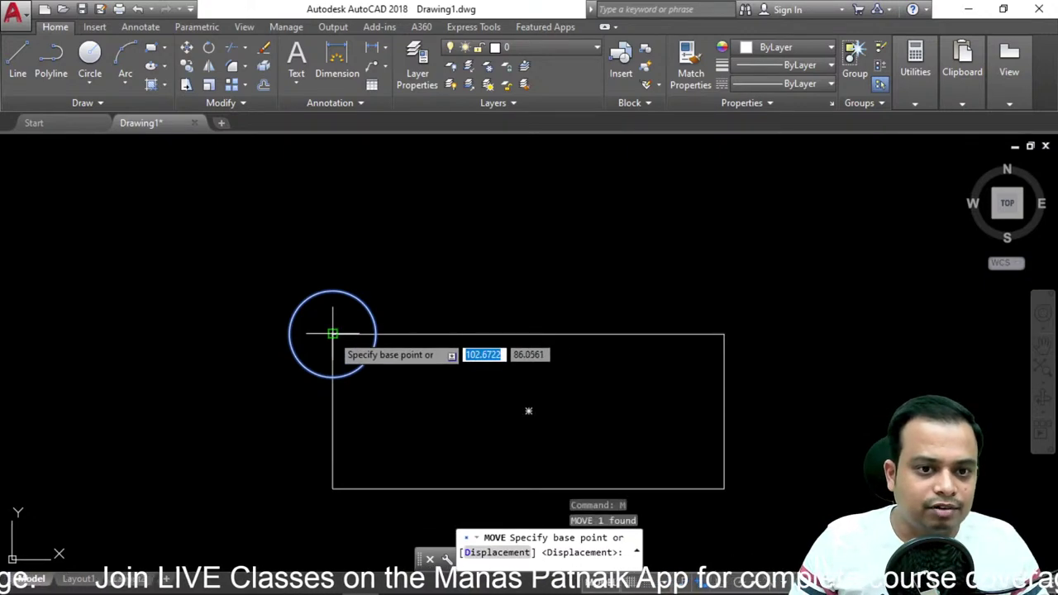
pyautogui.click(332, 334)
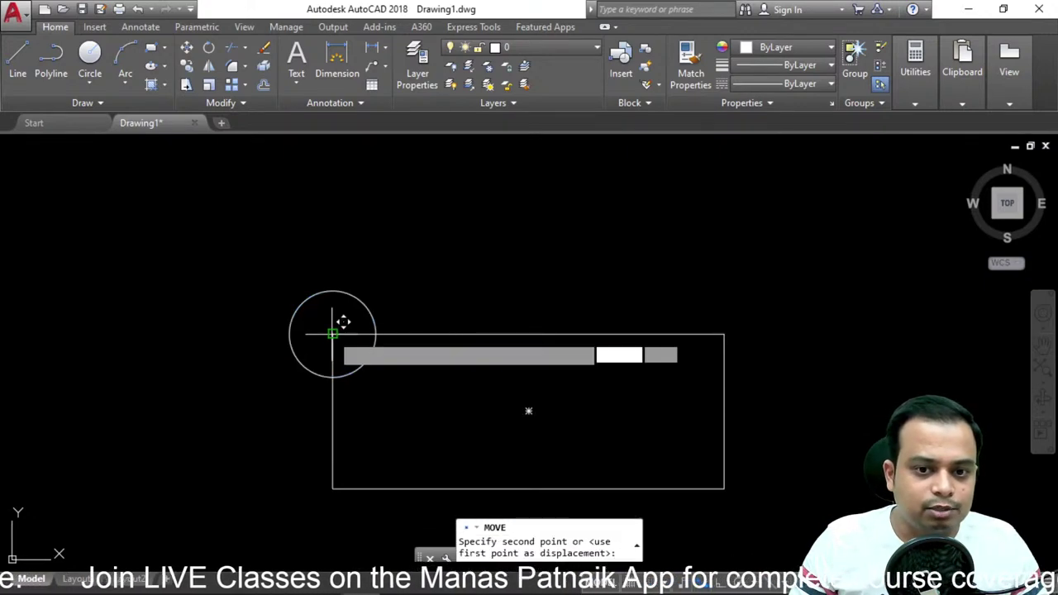
pyautogui.click(437, 258)
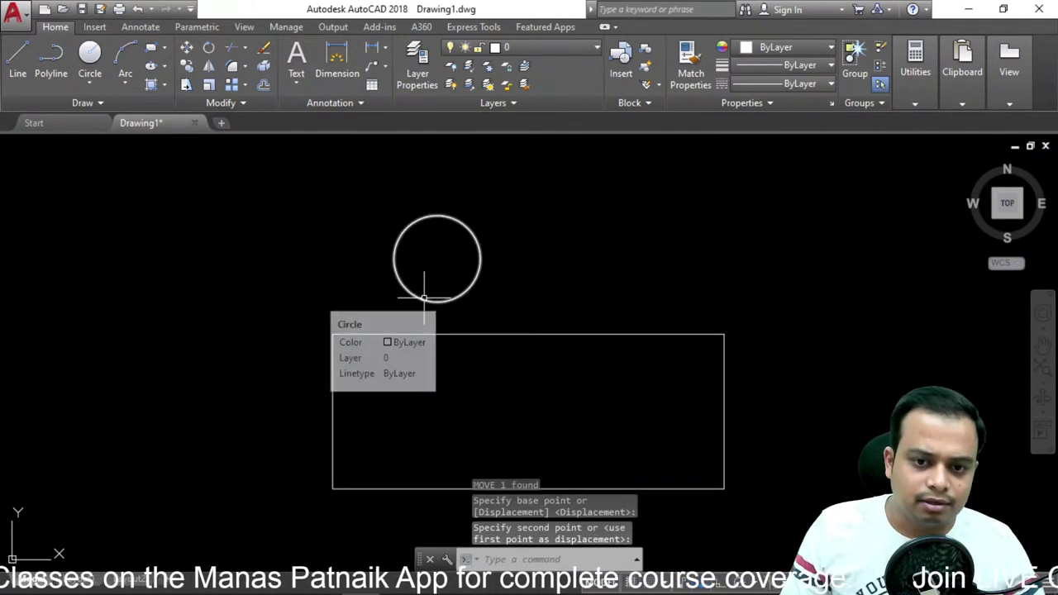
pyautogui.click(424, 299)
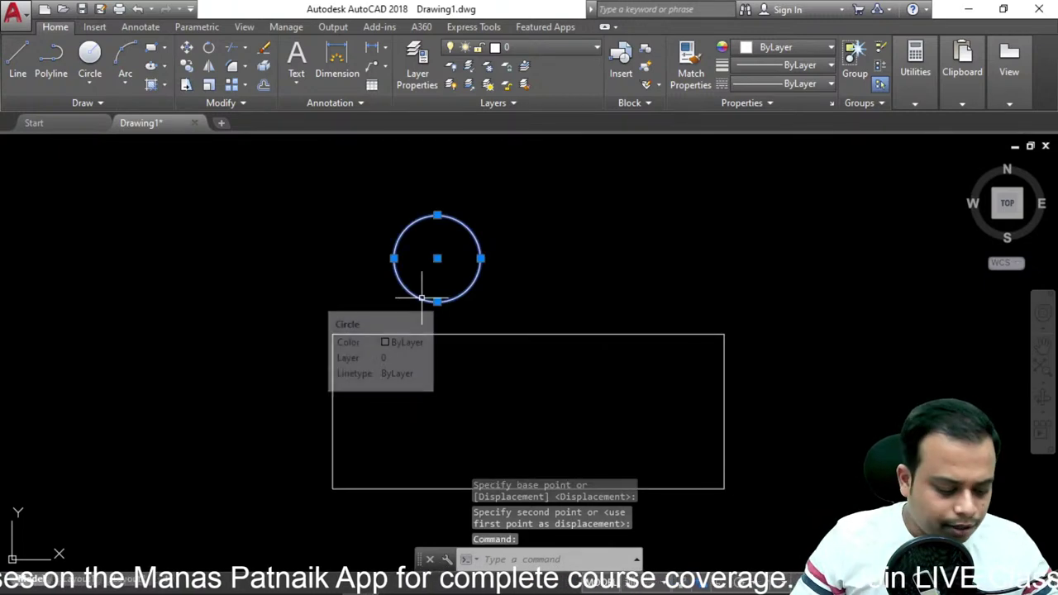
pyautogui.hotkey('ctrl', 'z')
pyautogui.press('Escape')
pyautogui.press('Escape')
pyautogui.press('Escape')
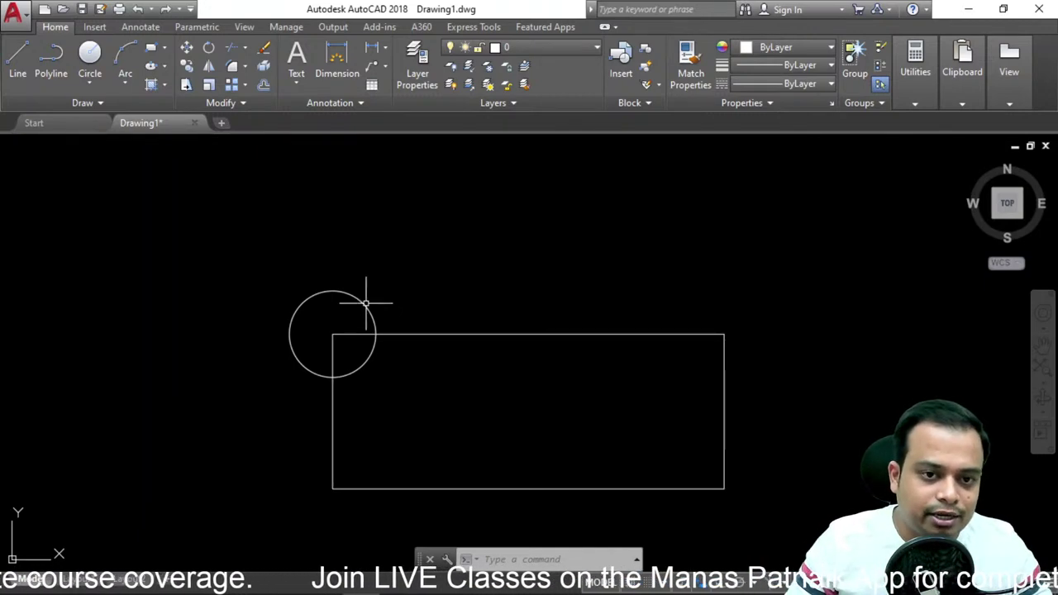
# Copy the circle from its centre to seven spots around and inside the rectangle.
pyautogui.click(367, 303)
pyautogui.write('co')
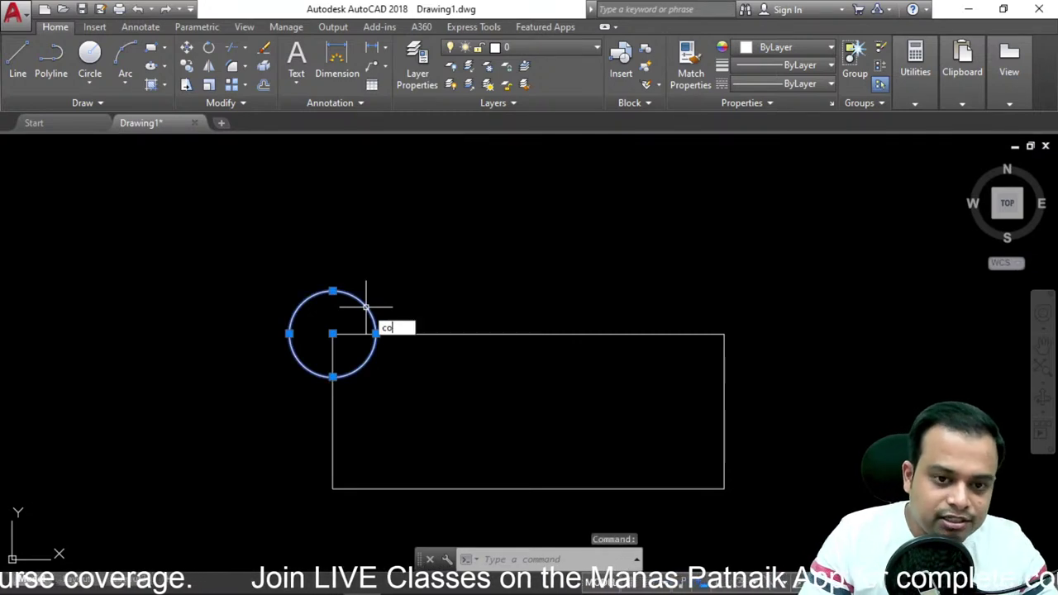
pyautogui.press('Return')
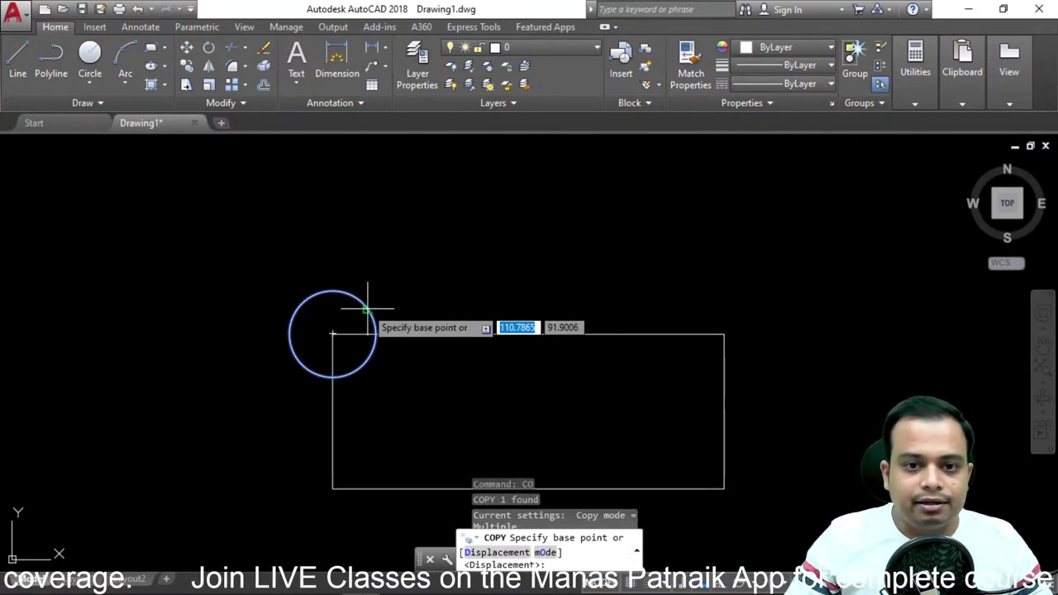
pyautogui.click(332, 333)
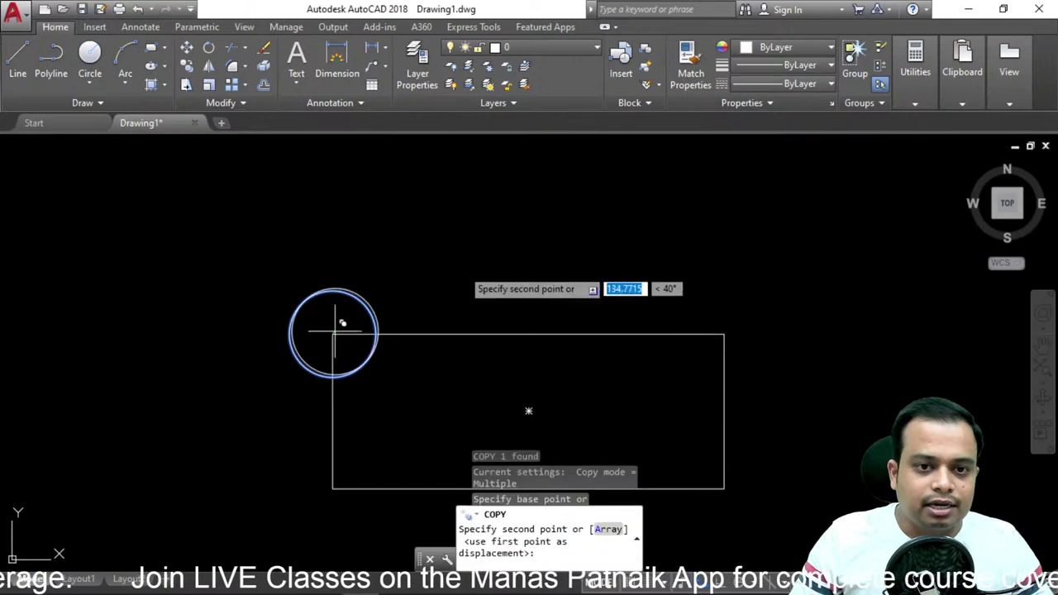
pyautogui.click(516, 246)
pyautogui.click(711, 245)
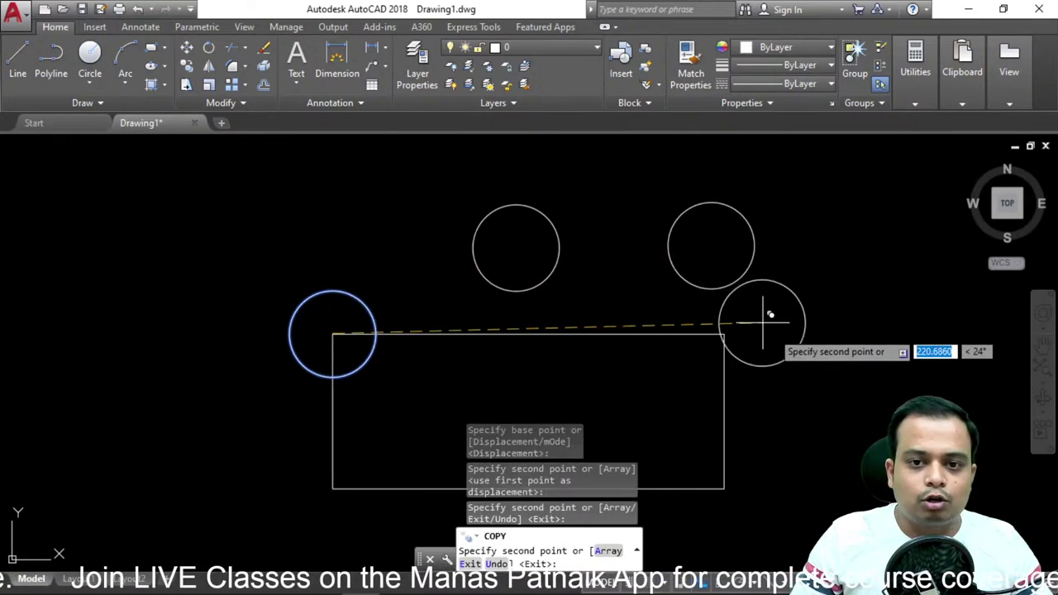
pyautogui.click(801, 354)
pyautogui.click(620, 396)
pyautogui.click(469, 393)
pyautogui.click(385, 219)
pyautogui.click(228, 212)
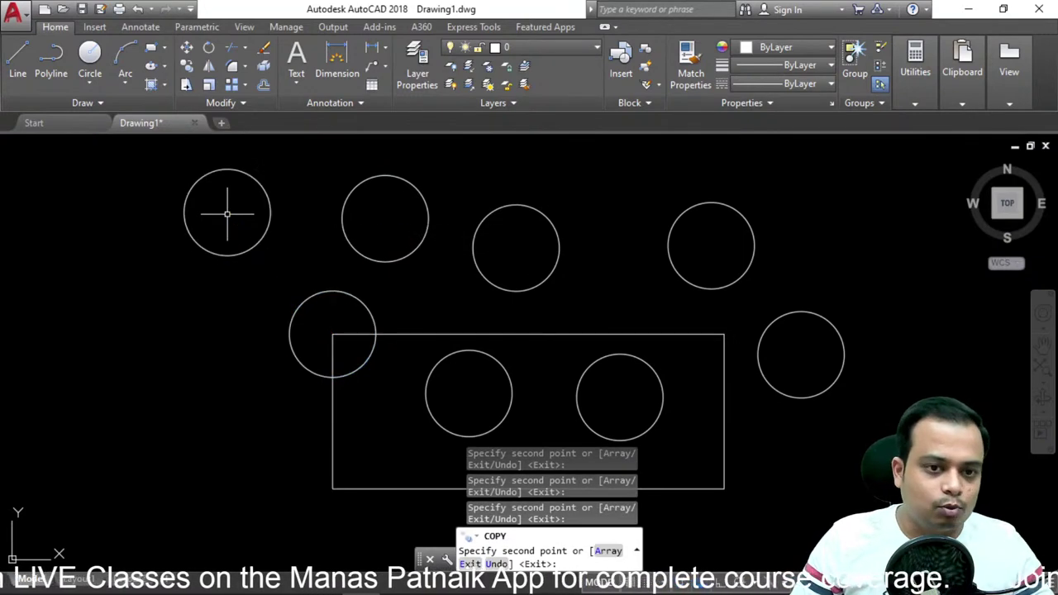
pyautogui.press('Escape')
# Undo the circle copies and cancel any remaining command.
pyautogui.hotkey('ctrl', 'z')
pyautogui.hotkey('ctrl', 'z')
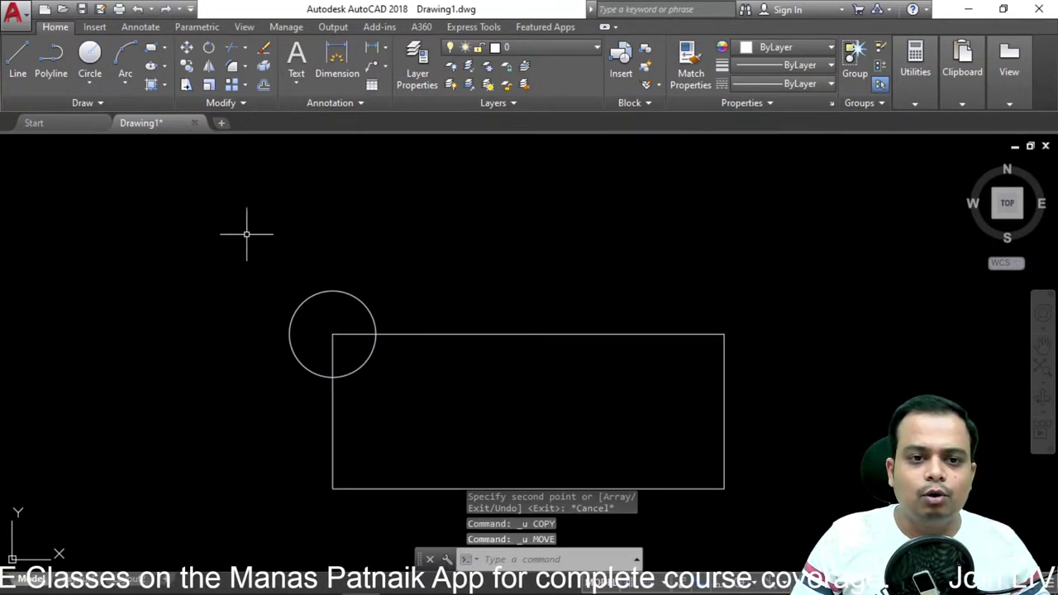
pyautogui.moveTo(378, 259); pyautogui.dragTo(374, 239, button='middle')
pyautogui.press('Escape')
pyautogui.press('Escape')
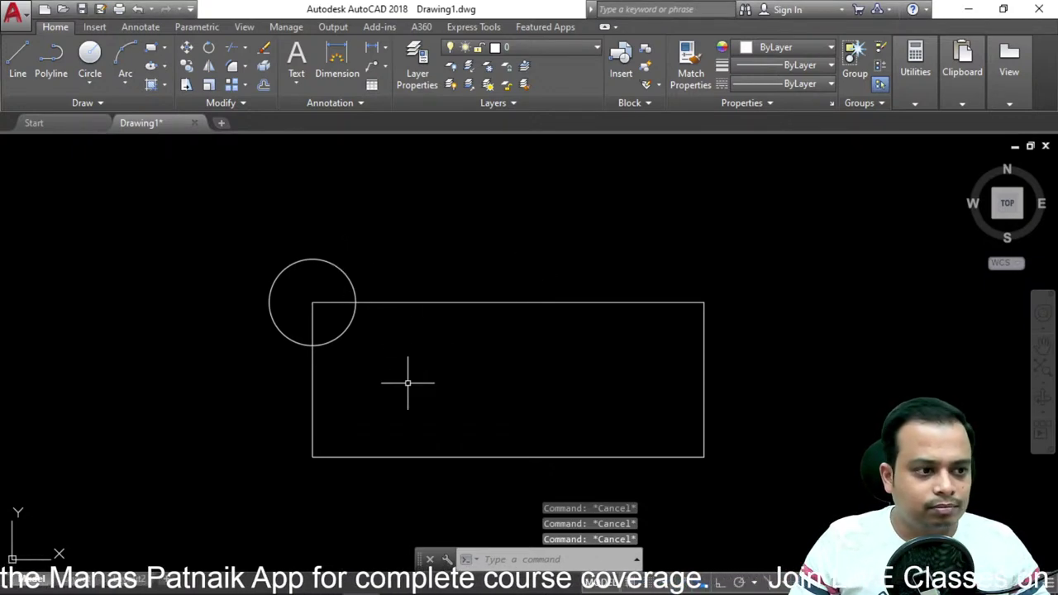
# Copy the circle by its centre onto the top-right, bottom-right and bottom-left rectangle corners.
pyautogui.moveTo(410, 341); pyautogui.dragTo(422, 358, button='middle')
pyautogui.click(380, 340)
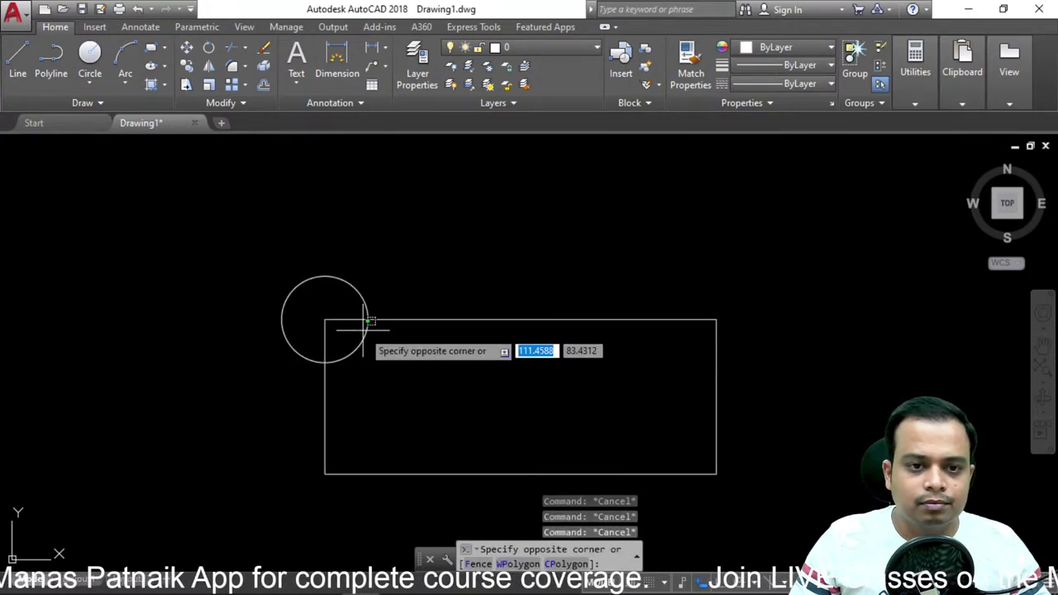
pyautogui.click(363, 338)
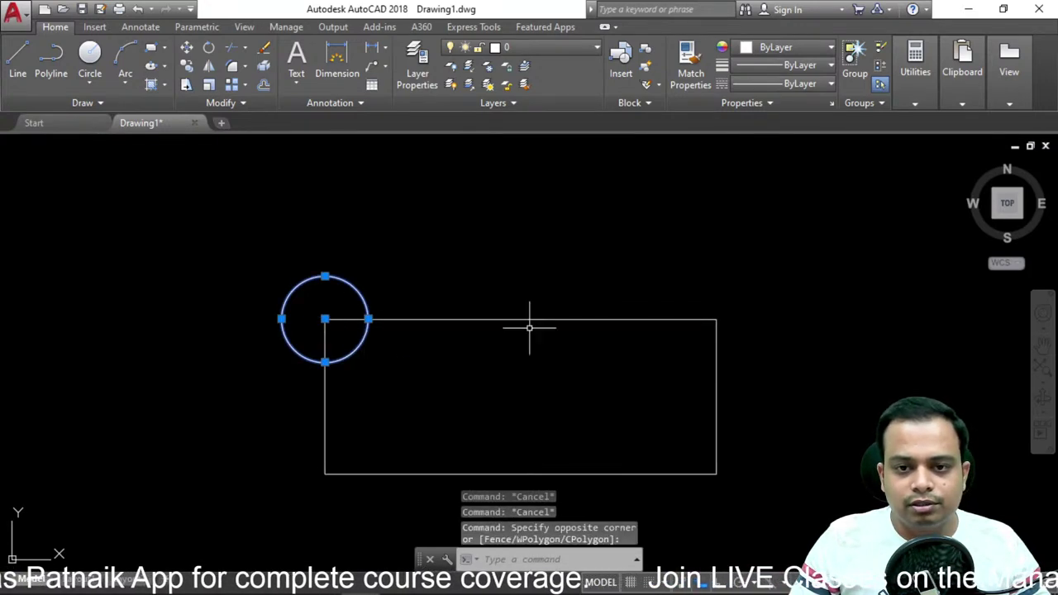
pyautogui.moveTo(686, 329); pyautogui.dragTo(682, 272, button='middle')
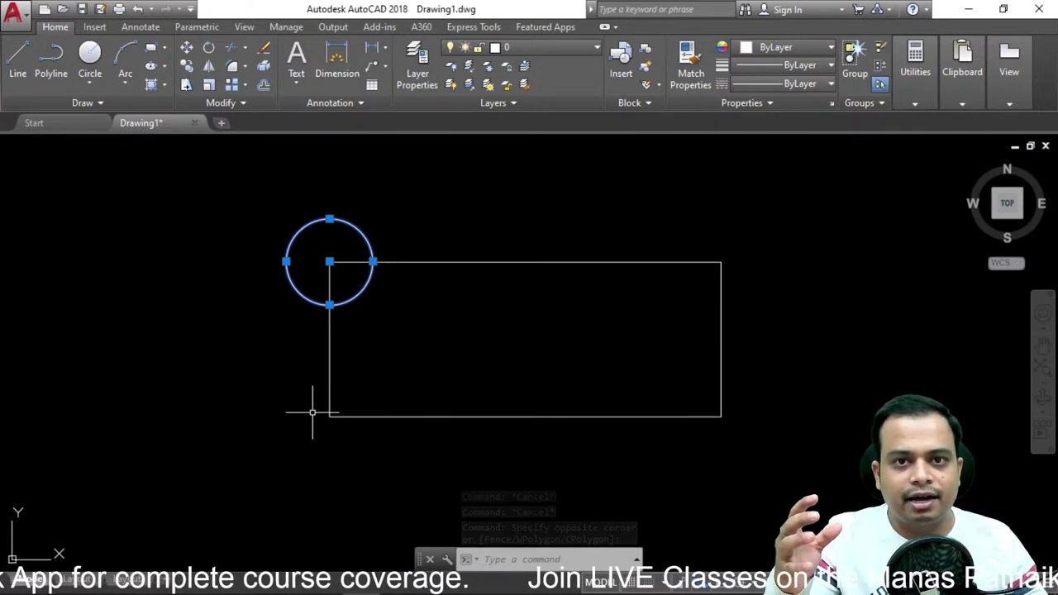
pyautogui.write('co')
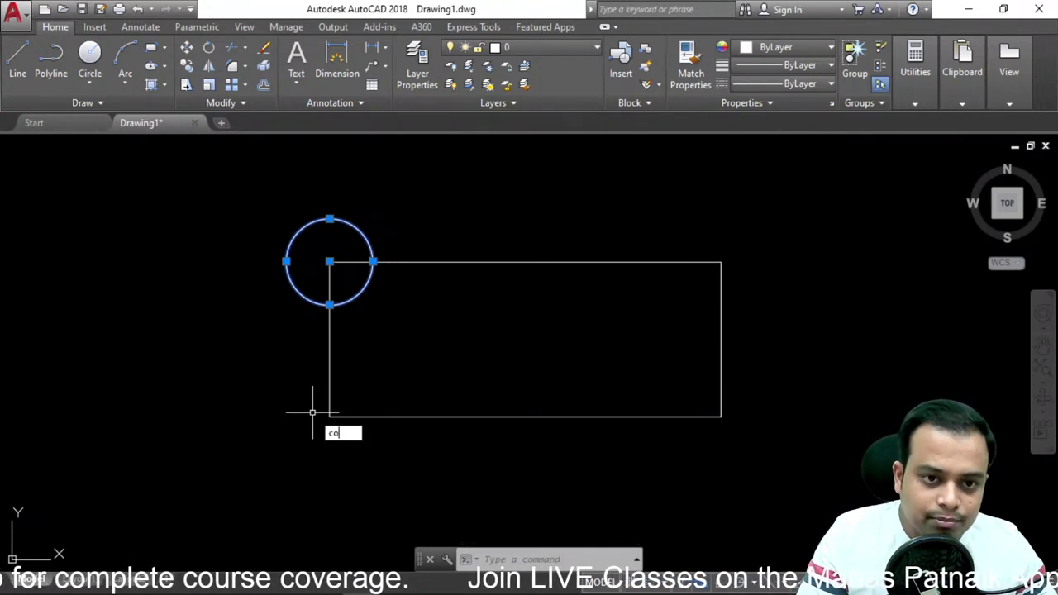
pyautogui.press('Return')
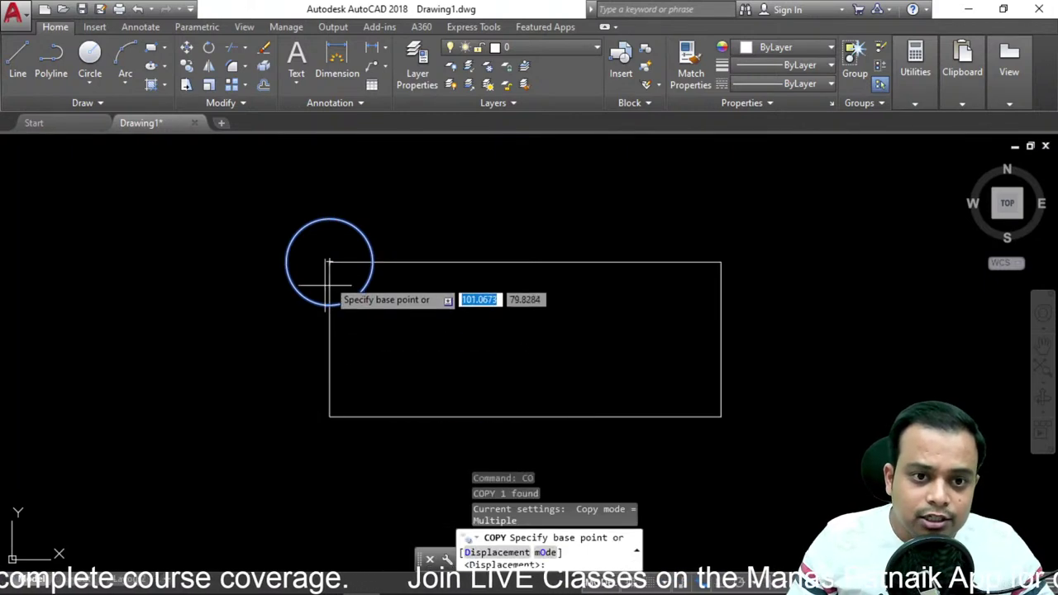
pyautogui.click(331, 262)
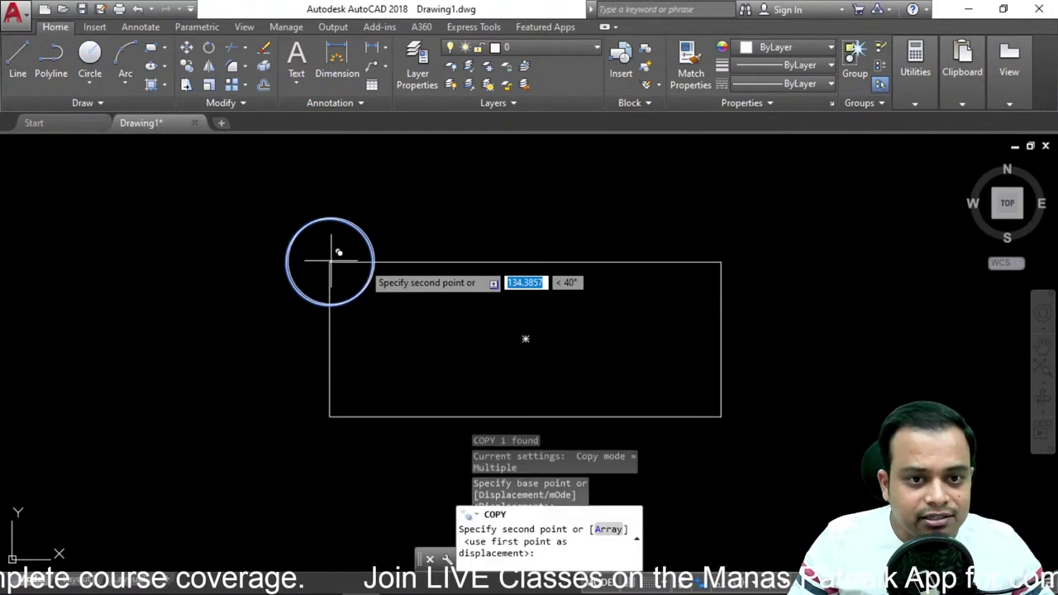
pyautogui.click(721, 261)
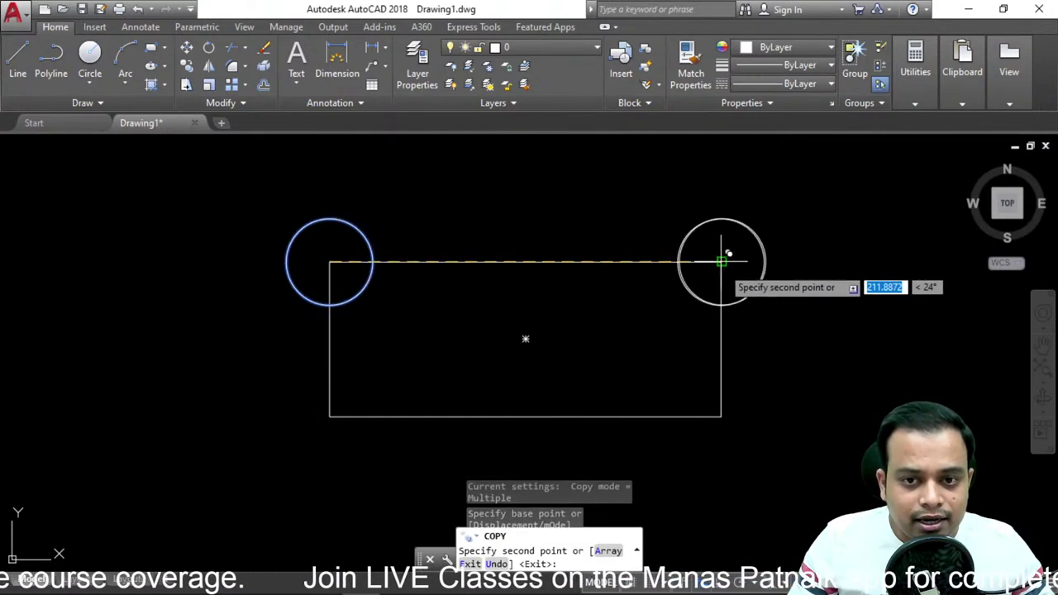
pyautogui.click(721, 416)
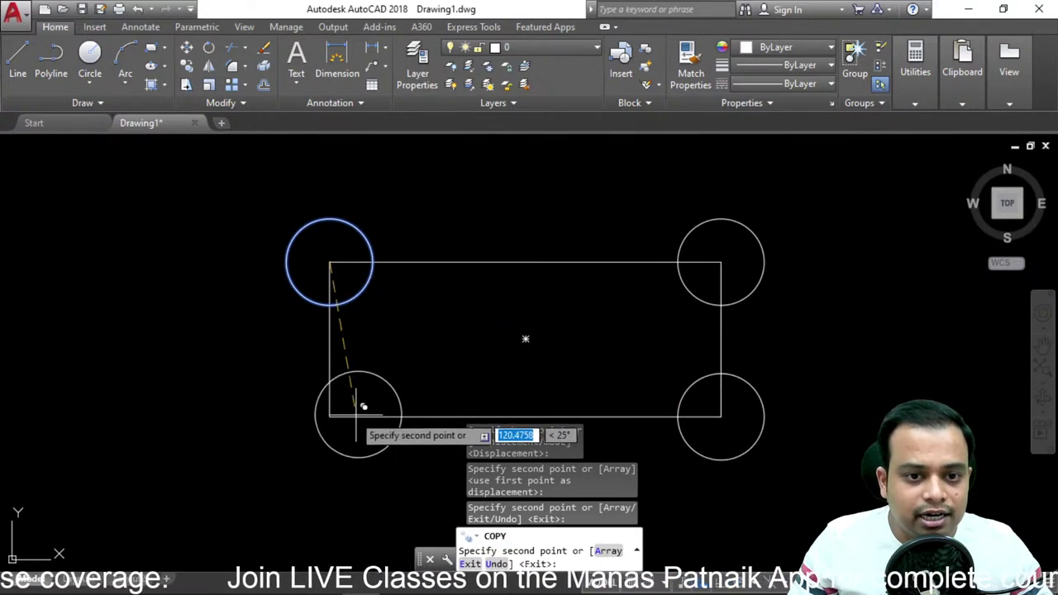
pyautogui.click(329, 416)
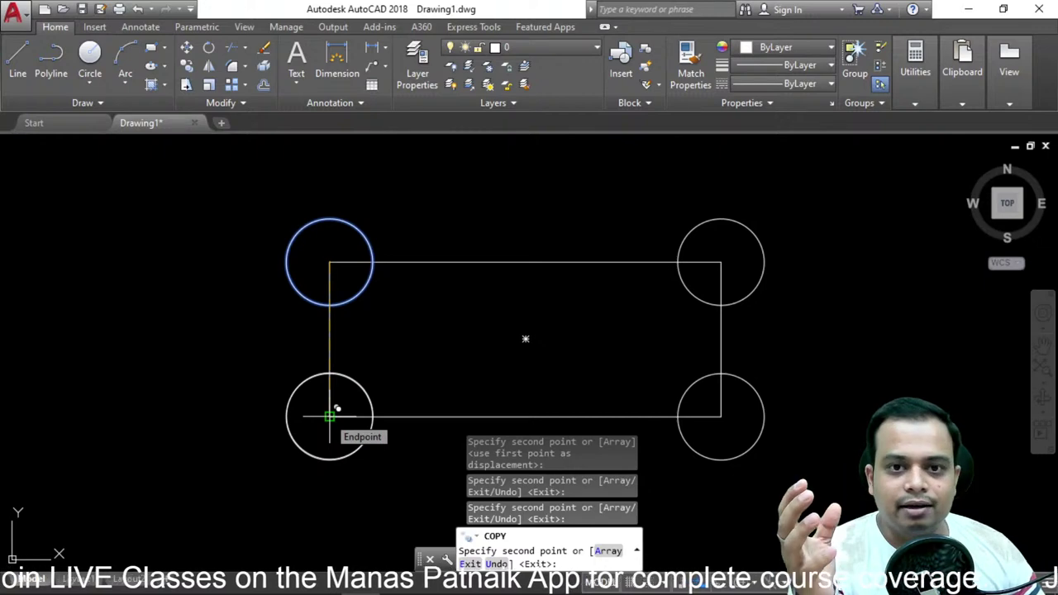
pyautogui.press('Escape')
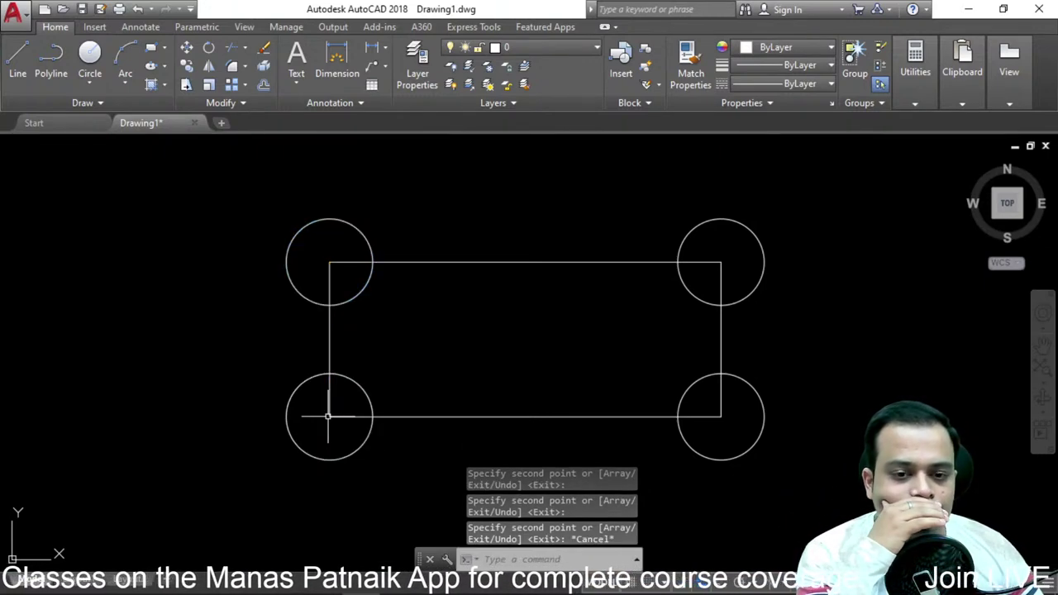
pyautogui.press('Escape')
pyautogui.press('Escape')
pyautogui.press('Escape')
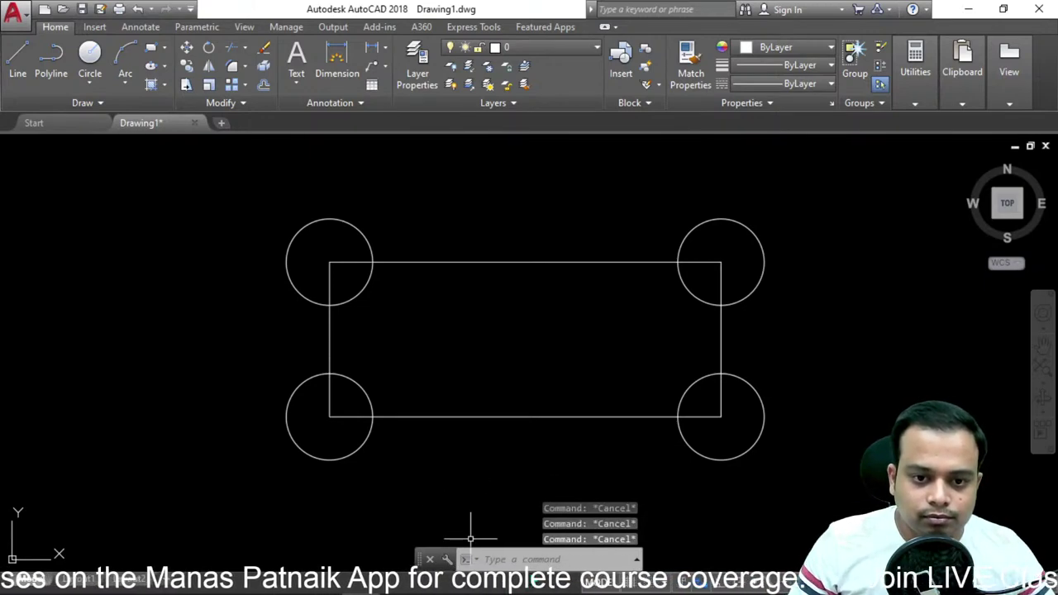
pyautogui.write('cop')
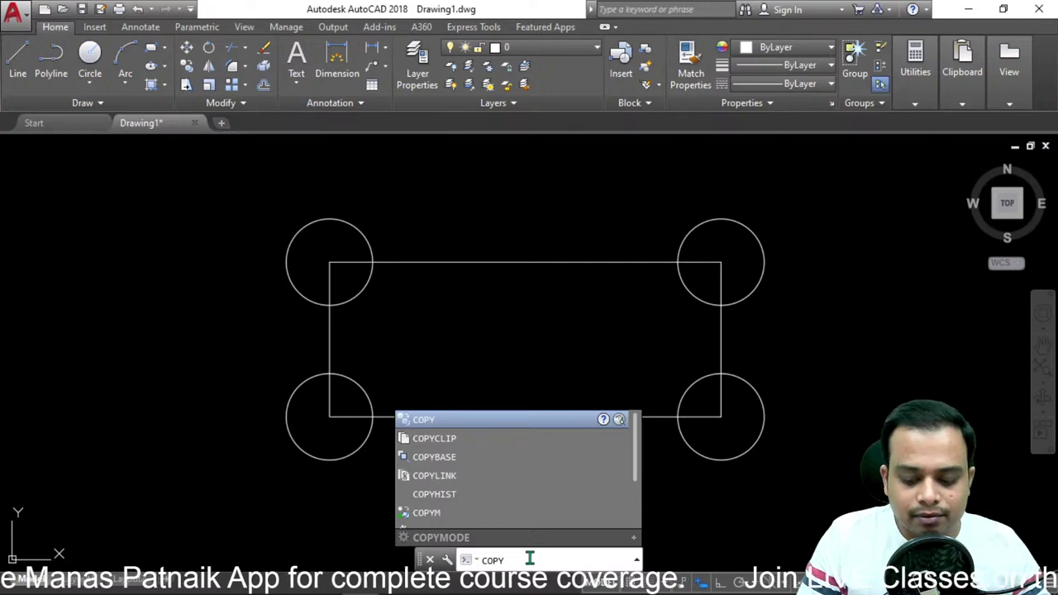
pyautogui.press('Return')
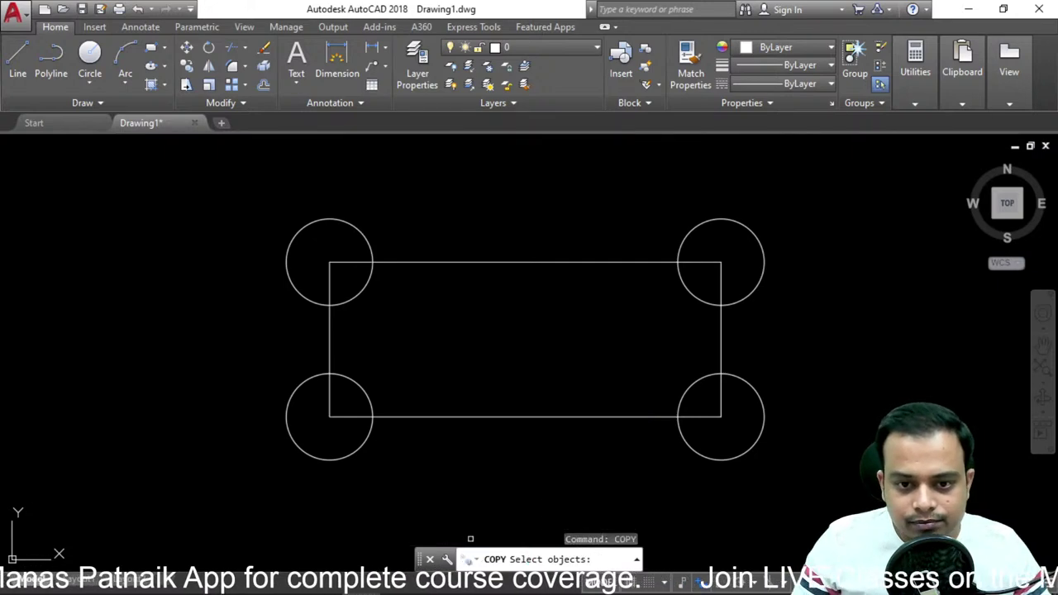
pyautogui.click(353, 297)
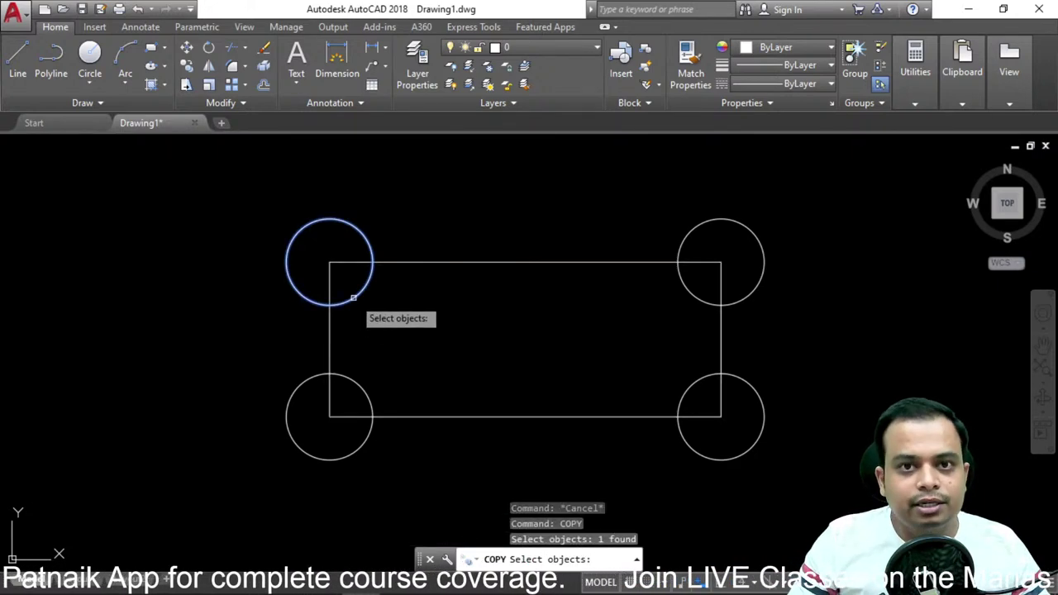
pyautogui.press('Return')
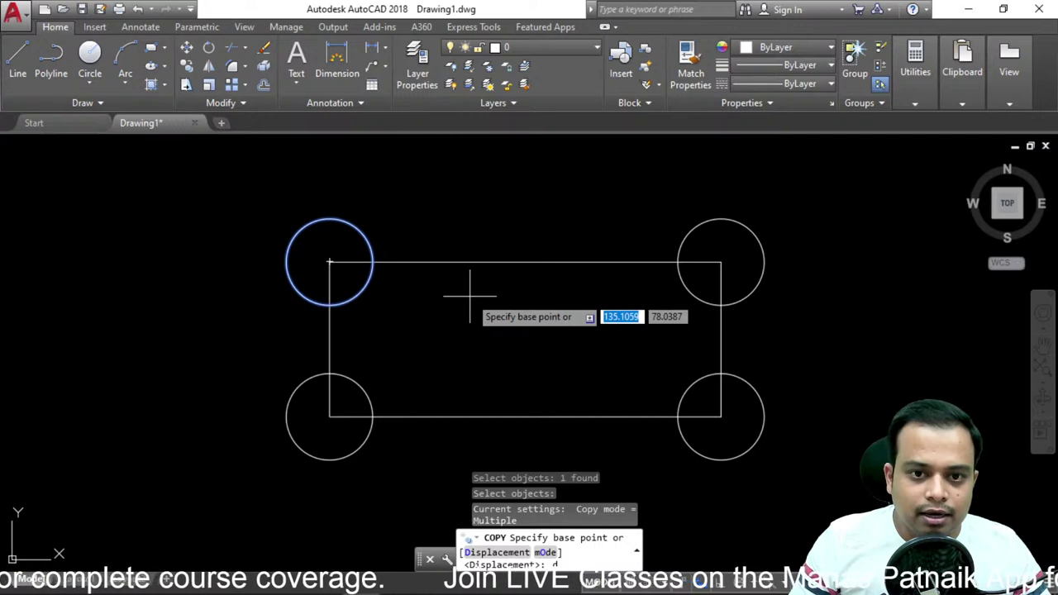
pyautogui.write('d')
pyautogui.press('Return')
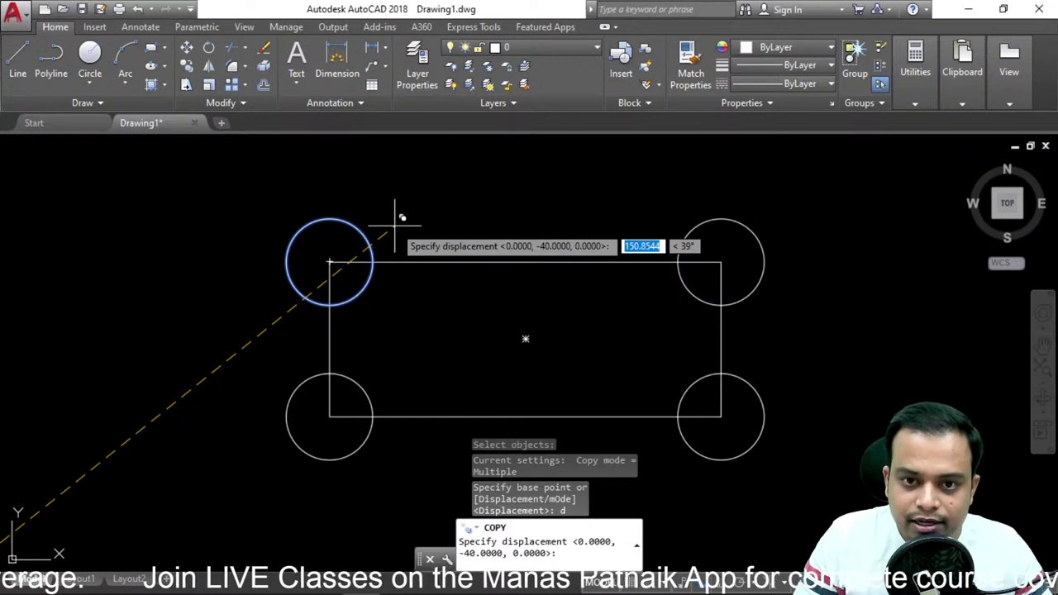
pyautogui.write('@20')
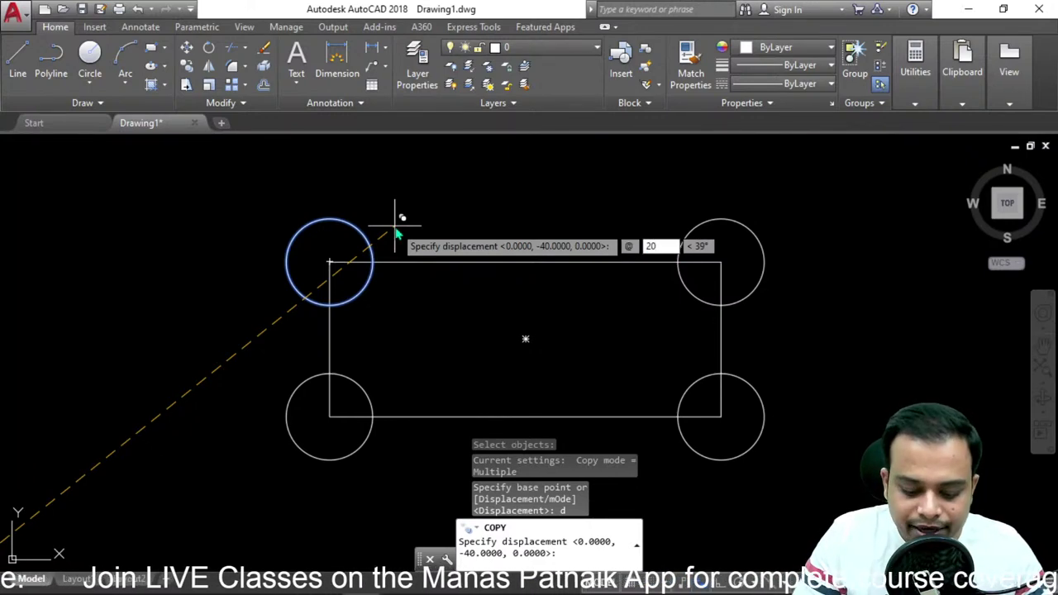
pyautogui.press('Tab')
pyautogui.press('Return')
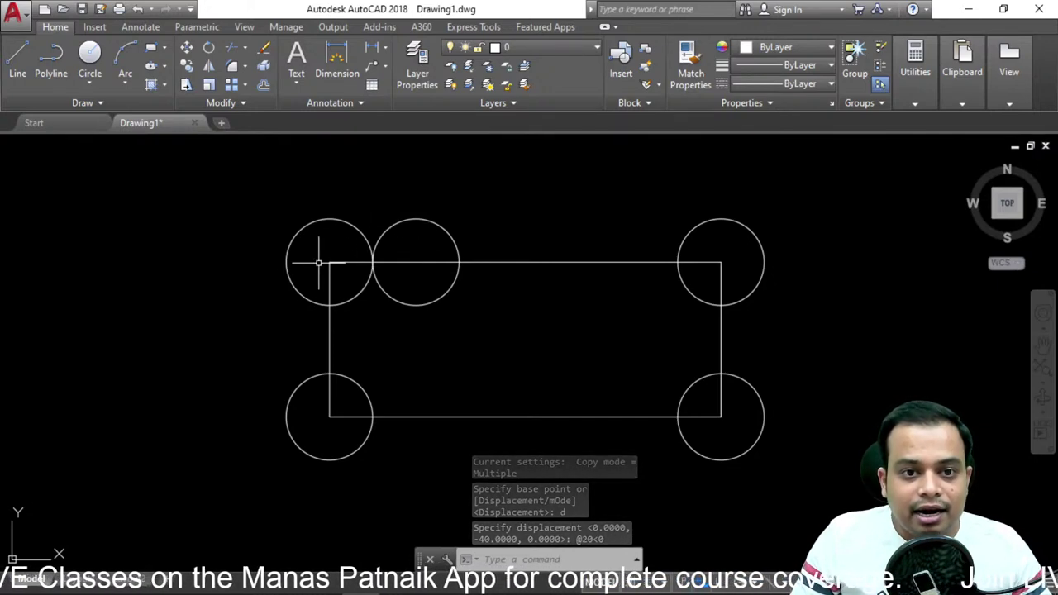
pyautogui.click(448, 229)
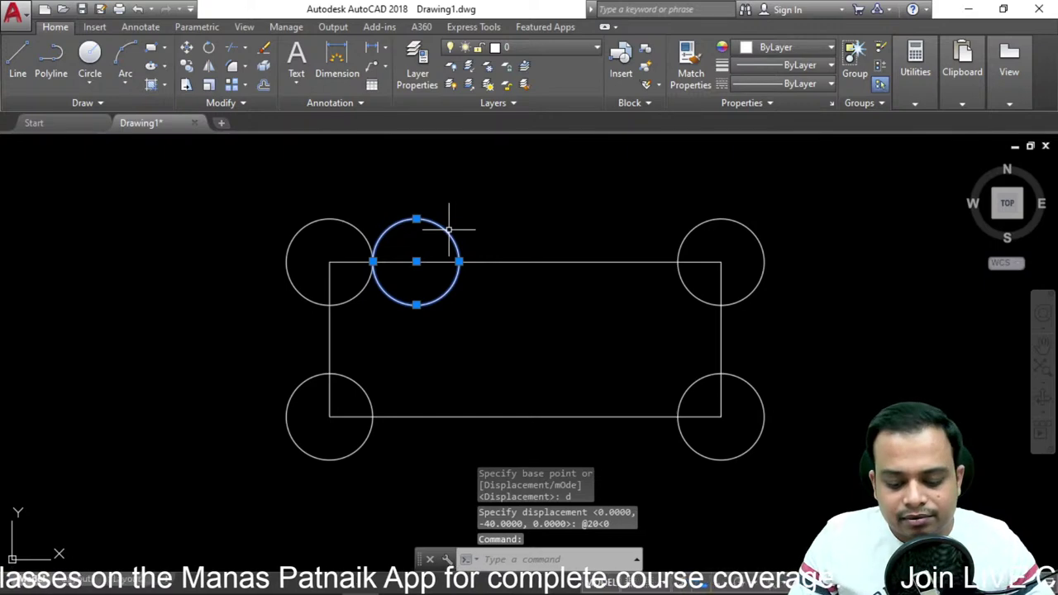
pyautogui.press('Delete')
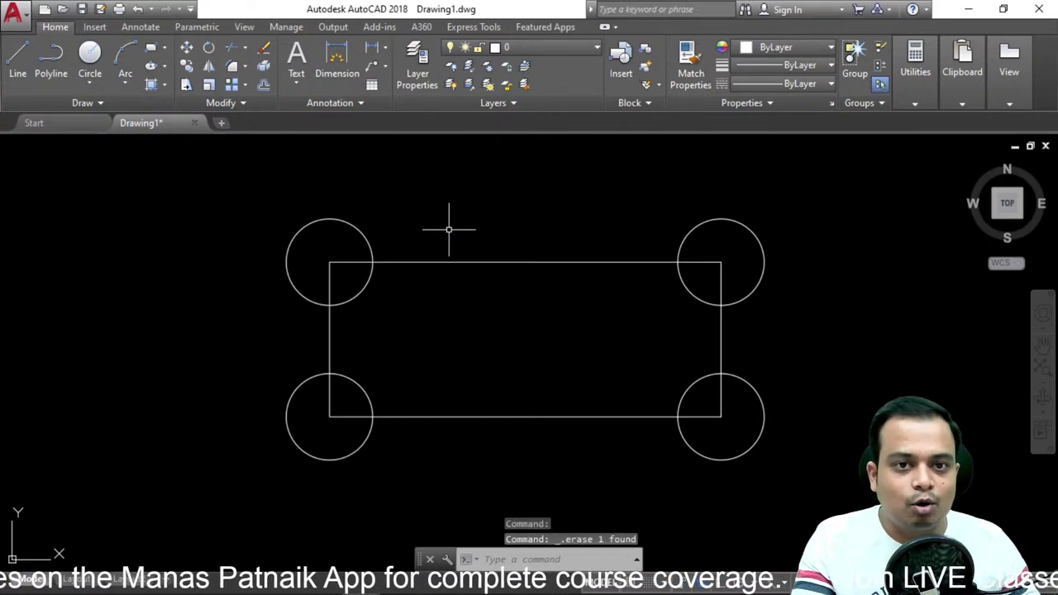
# Delete the rectangle and all four circles.
pyautogui.click(796, 220)
pyautogui.click(640, 317)
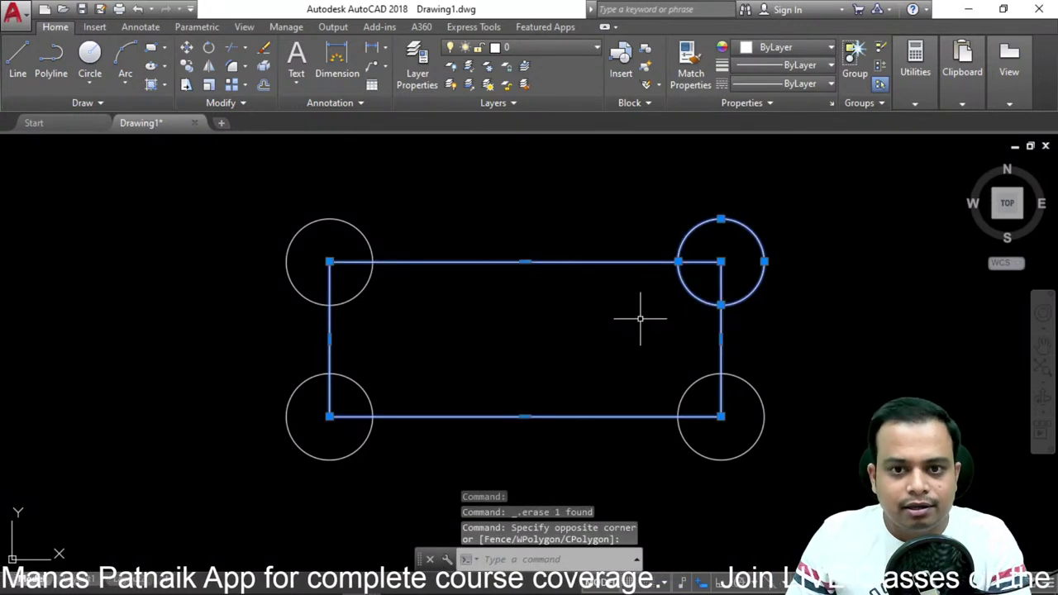
pyautogui.press('Delete')
pyautogui.click(903, 194)
pyautogui.click(106, 514)
pyautogui.press('Delete')
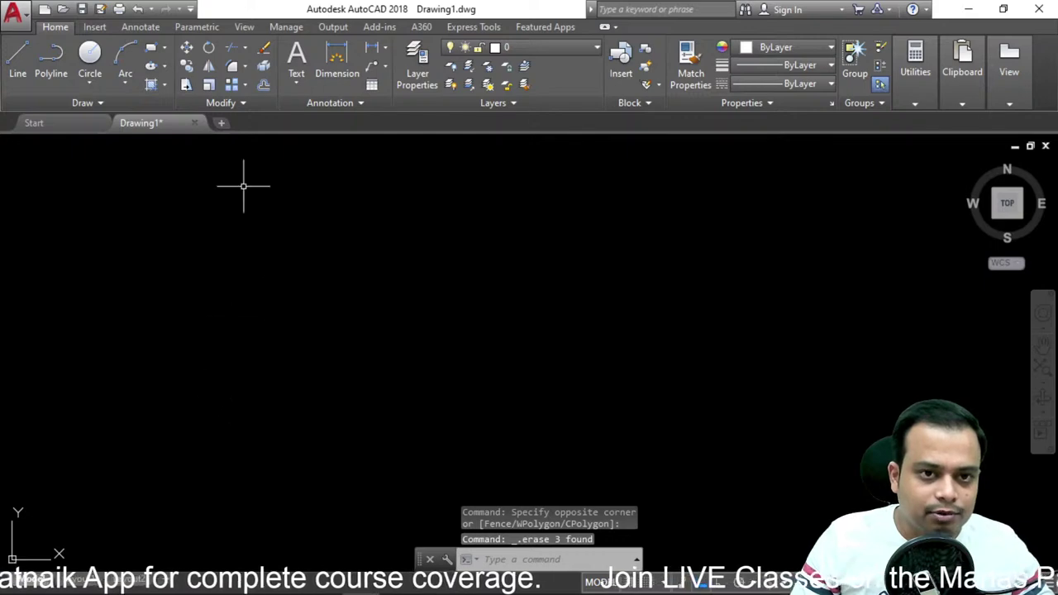
# Draw a new circle using Center, Radius.
pyautogui.click(91, 83)
pyautogui.click(45, 108)
pyautogui.click(406, 288)
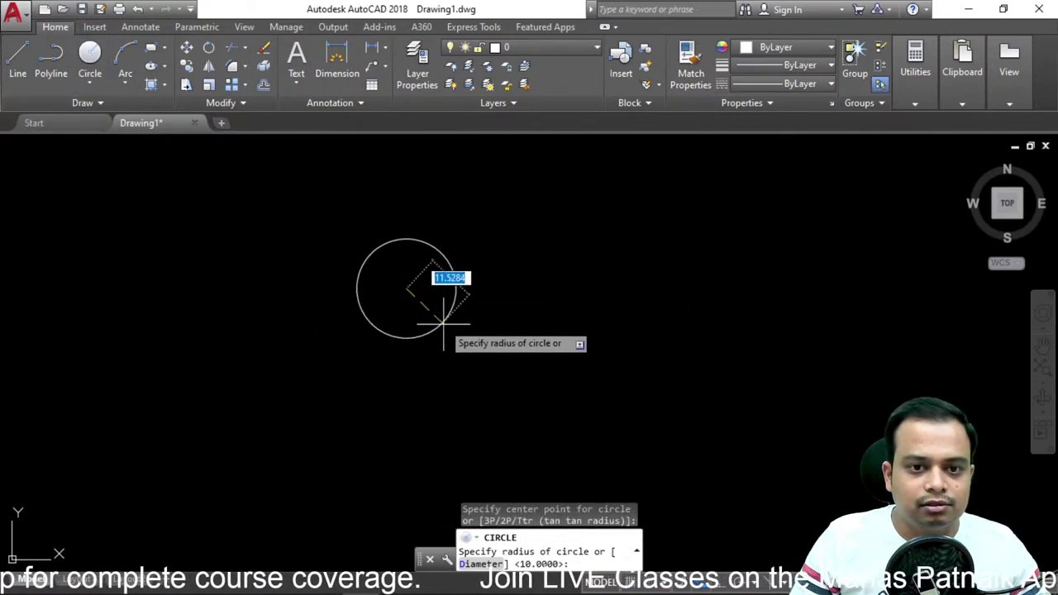
pyautogui.click(444, 325)
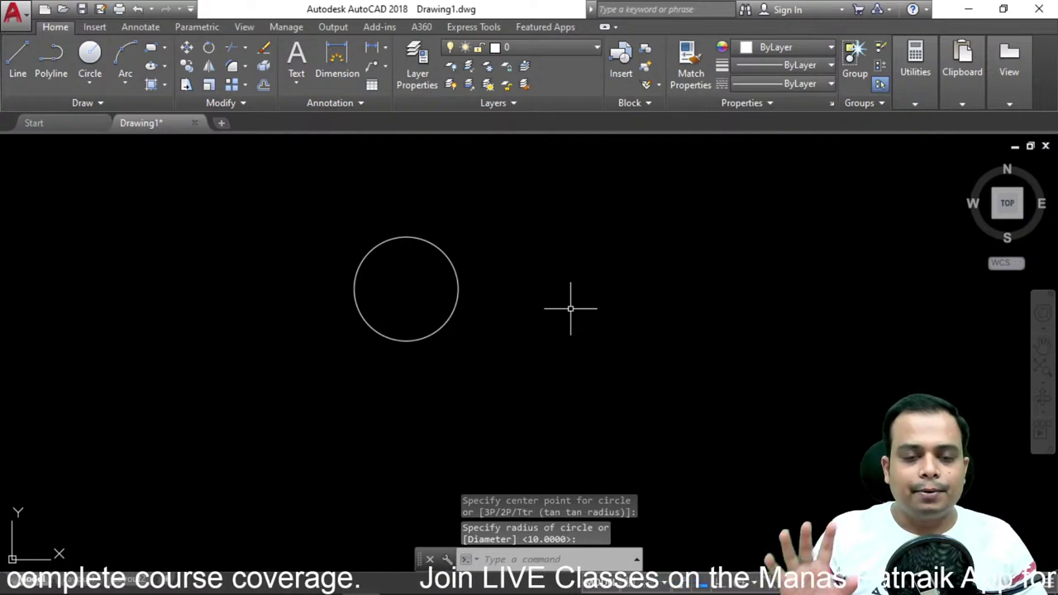
# Start copying the circle from its centre, then cancel without placing a copy.
pyautogui.click(524, 229)
pyautogui.click(324, 325)
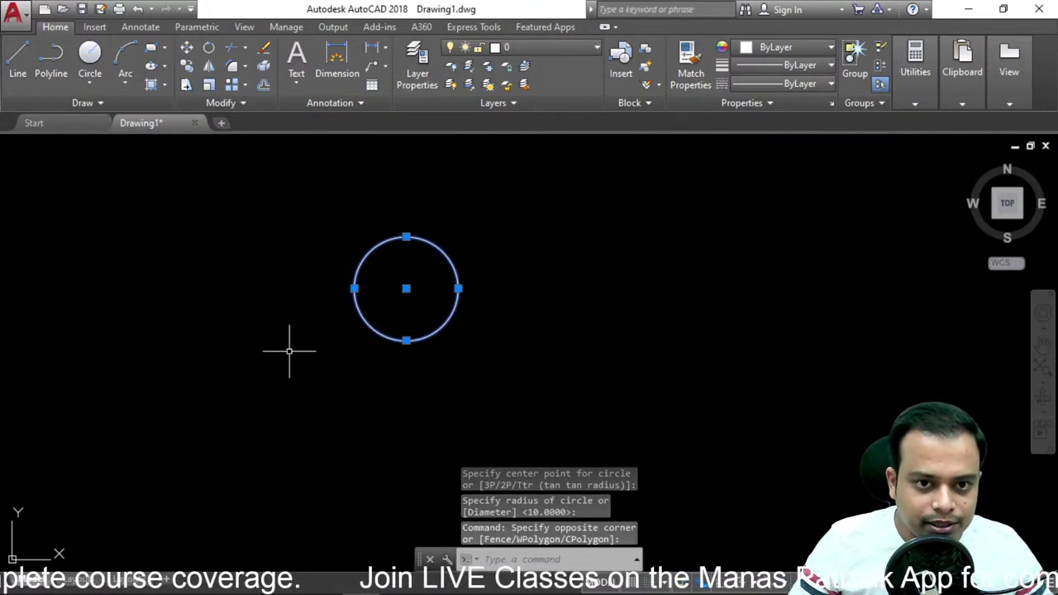
pyautogui.write('c')
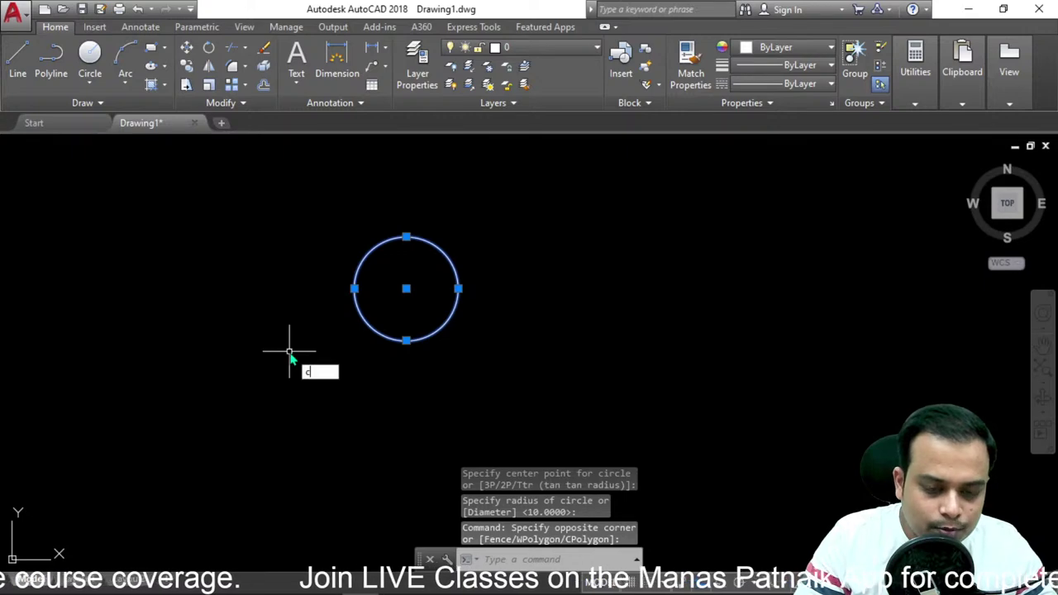
pyautogui.write('o')
pyautogui.press('Return')
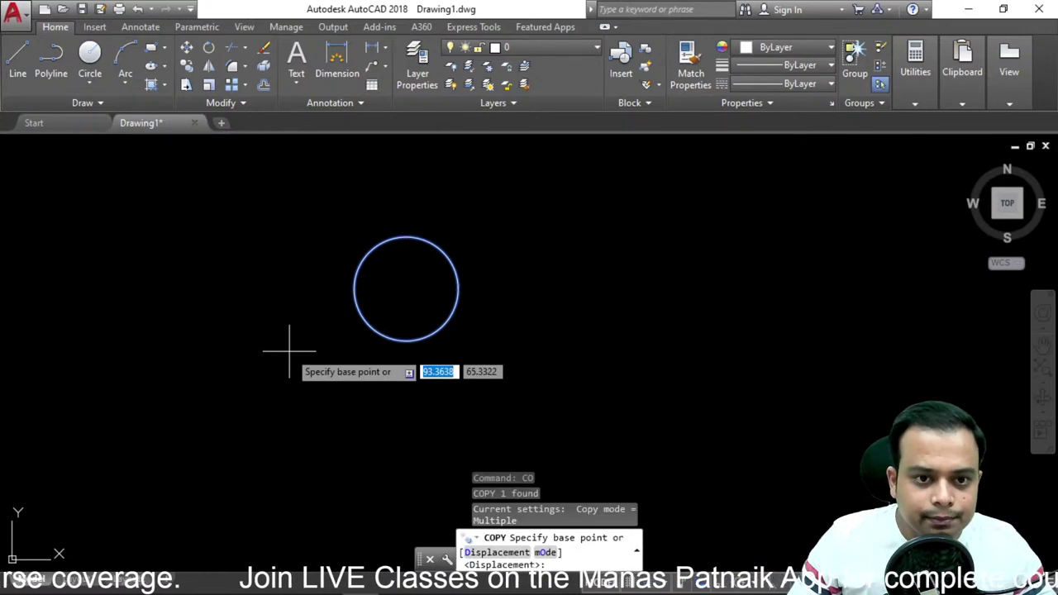
pyautogui.click(406, 288)
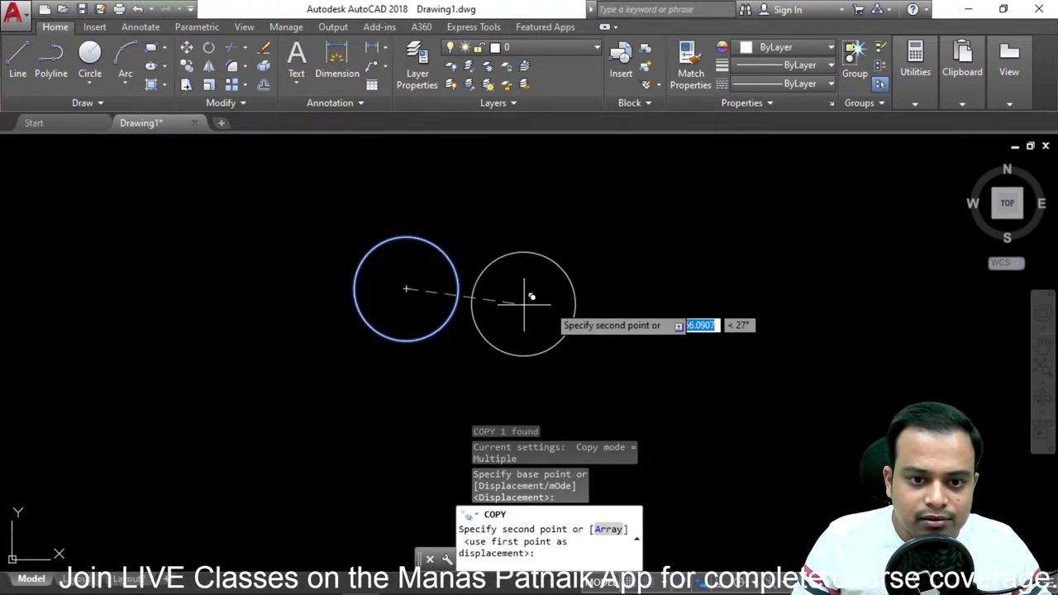
pyautogui.press('Escape')
pyautogui.press('Escape')
pyautogui.press('Escape')
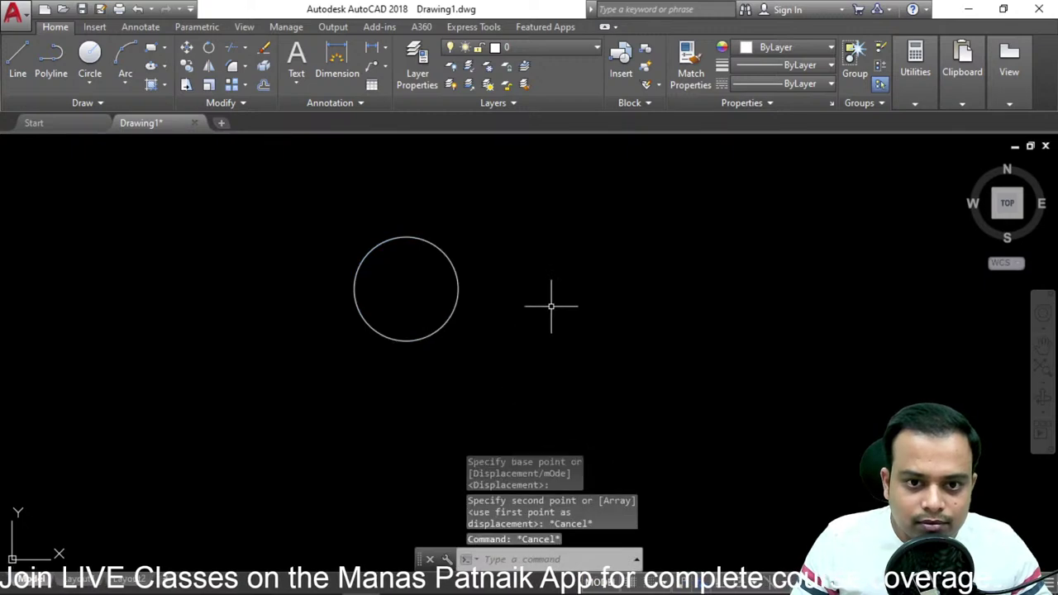
pyautogui.click(504, 210)
pyautogui.click(334, 434)
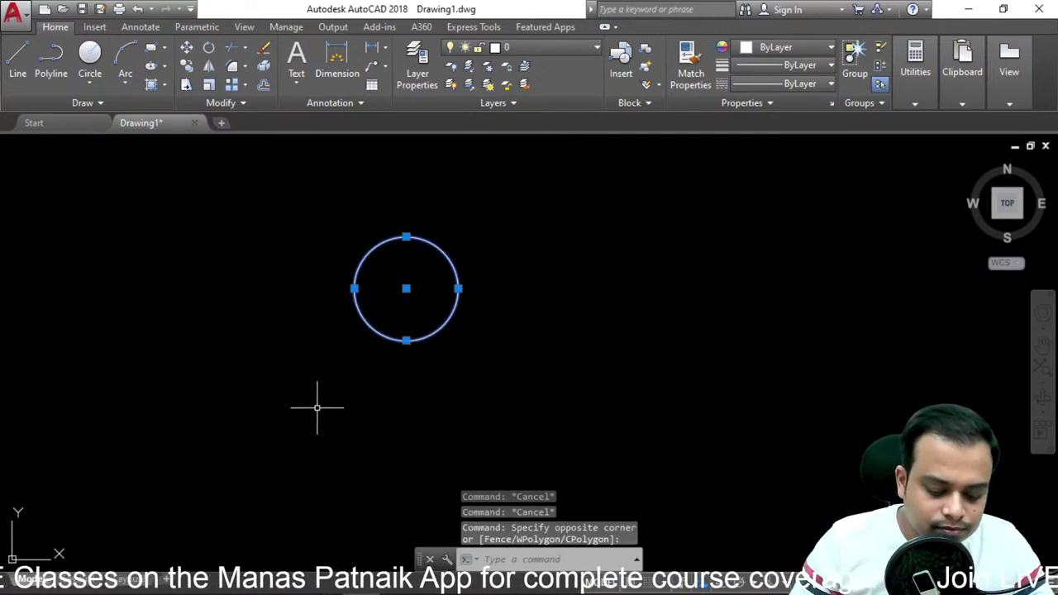
pyautogui.write('co')
pyautogui.press('Return')
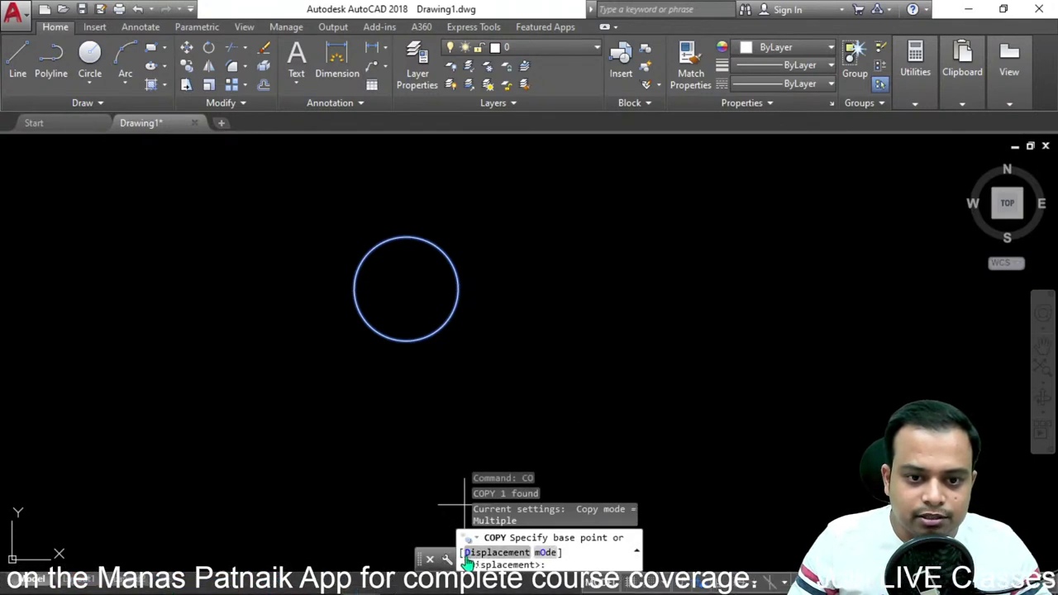
pyautogui.write('d')
pyautogui.press('Return')
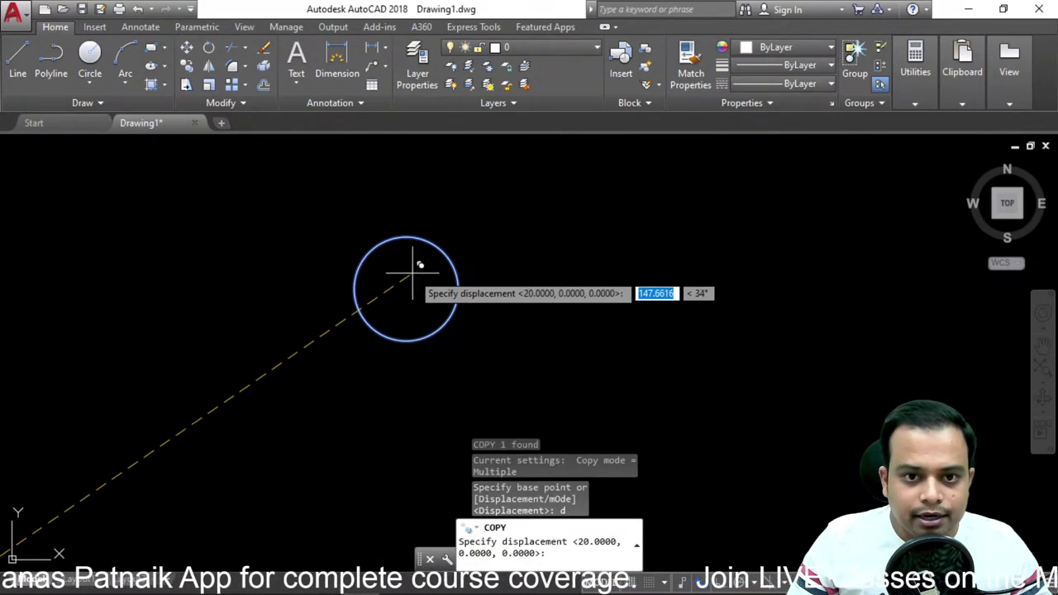
pyautogui.write('@50')
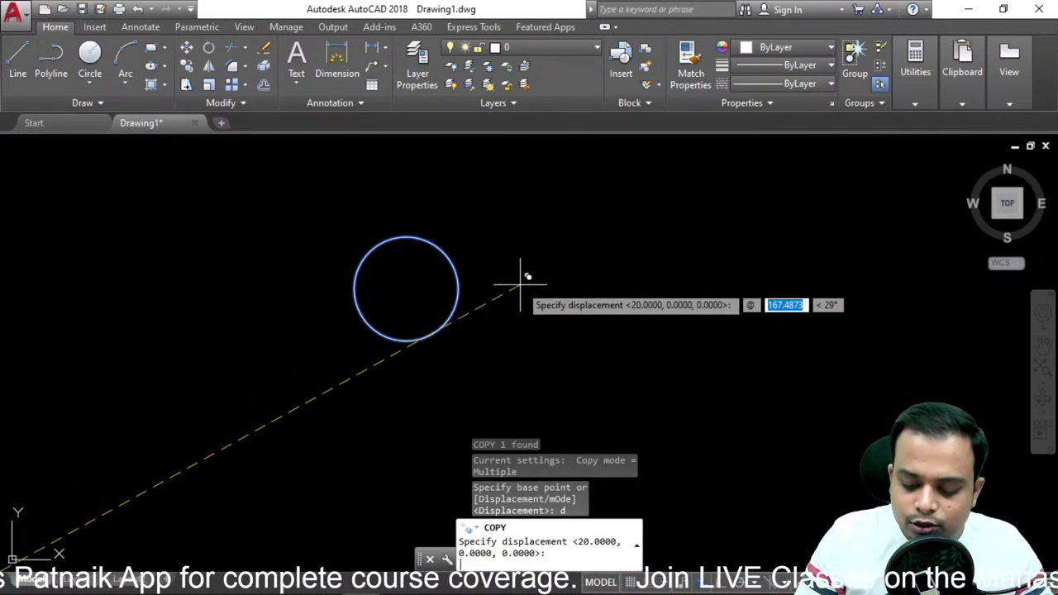
pyautogui.press('Tab')
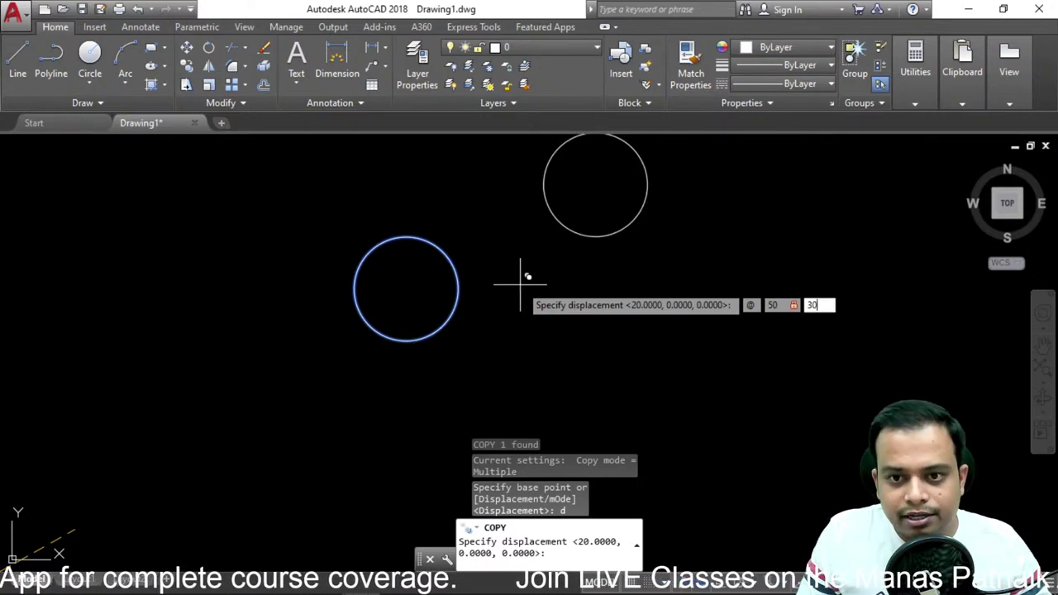
pyautogui.write('30')
pyautogui.press('Return')
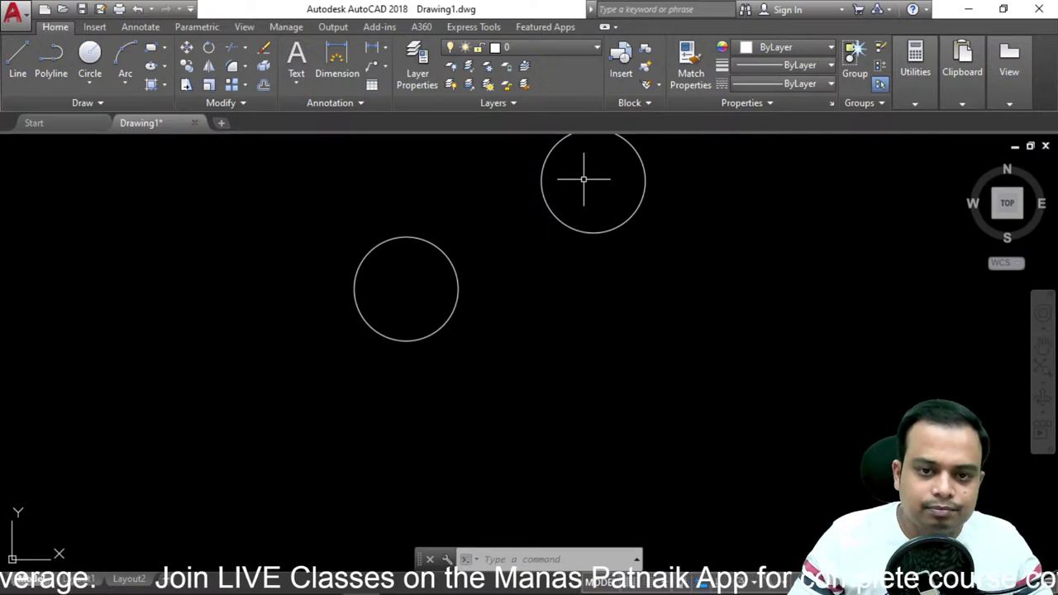
# Window-select and delete all three existing circles.
pyautogui.scroll(-2, 621, 289)
pyautogui.moveTo(621, 289); pyautogui.dragTo(517, 381, button='middle')
pyautogui.click(624, 219)
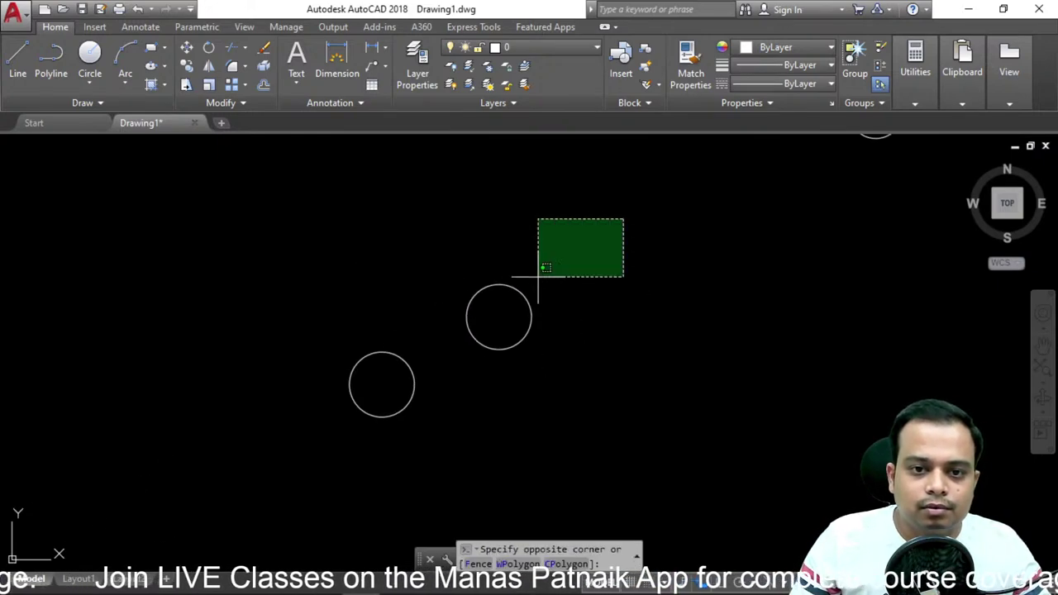
pyautogui.click(241, 500)
pyautogui.press('Delete')
pyautogui.scroll(-2, 664, 357)
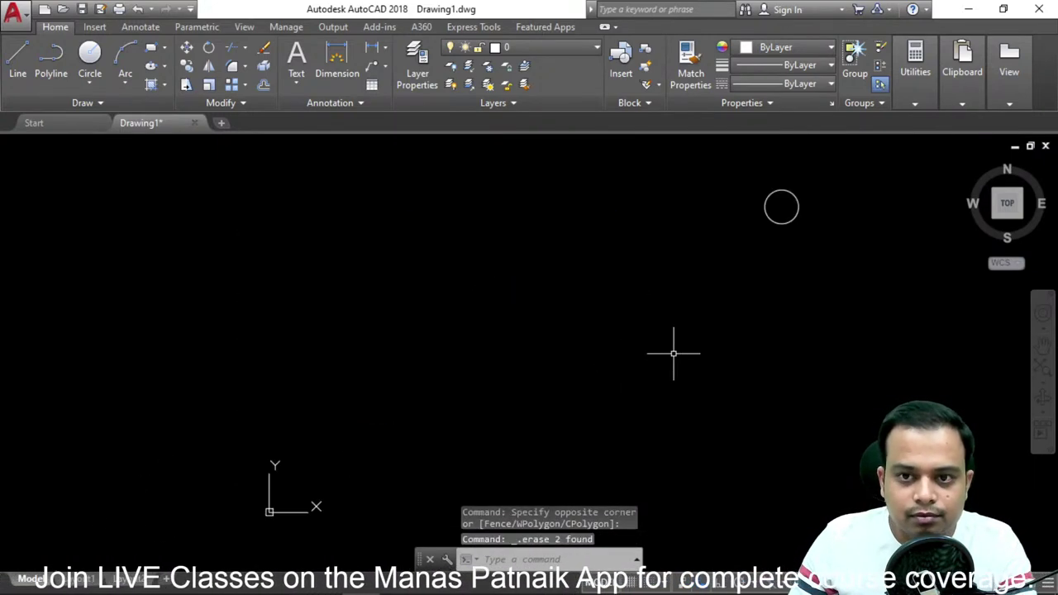
pyautogui.click(822, 165)
pyautogui.click(755, 255)
pyautogui.press('Delete')
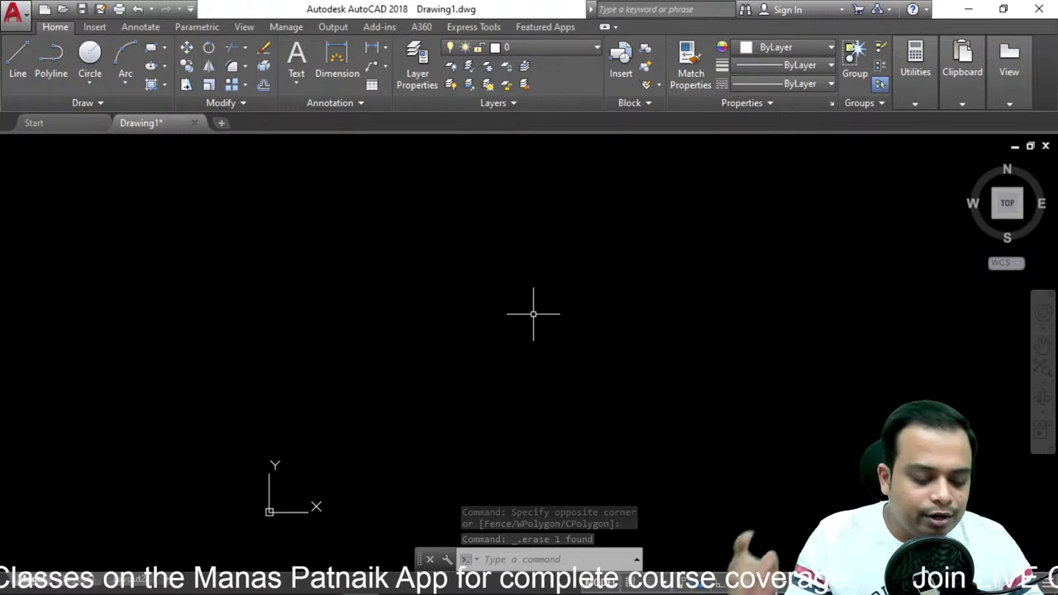
pyautogui.press('Escape')
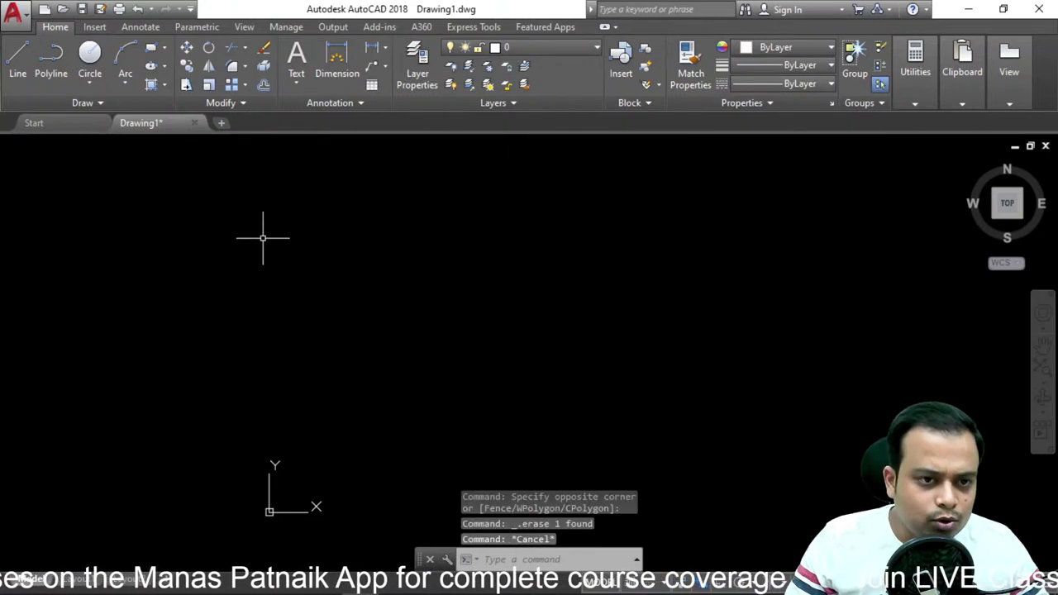
# Draw a radius-20 circle with Center, Radius near the middle and select it.
pyautogui.click(101, 85)
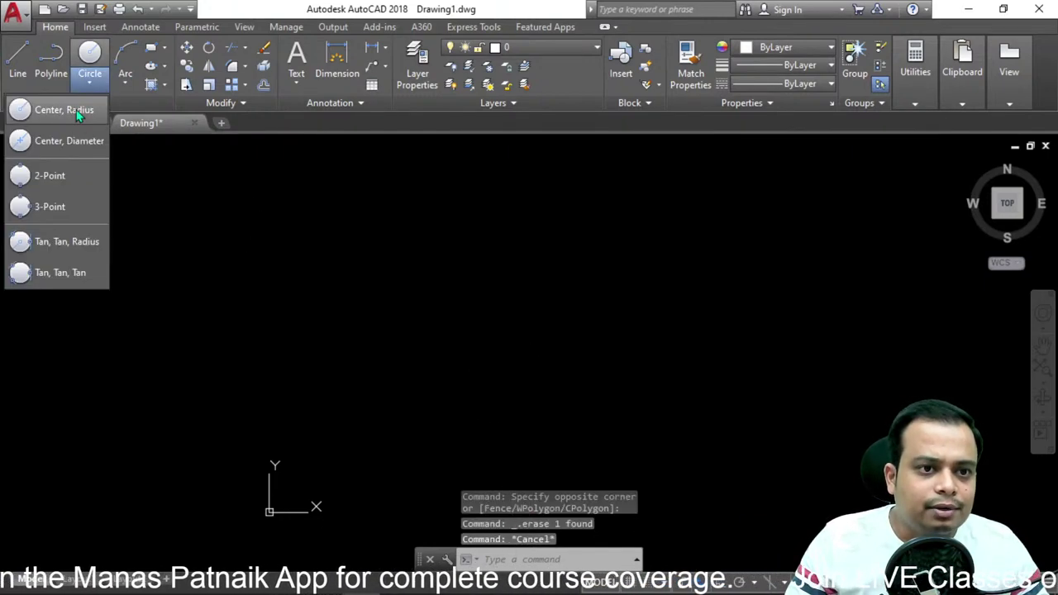
pyautogui.click(73, 112)
pyautogui.click(519, 300)
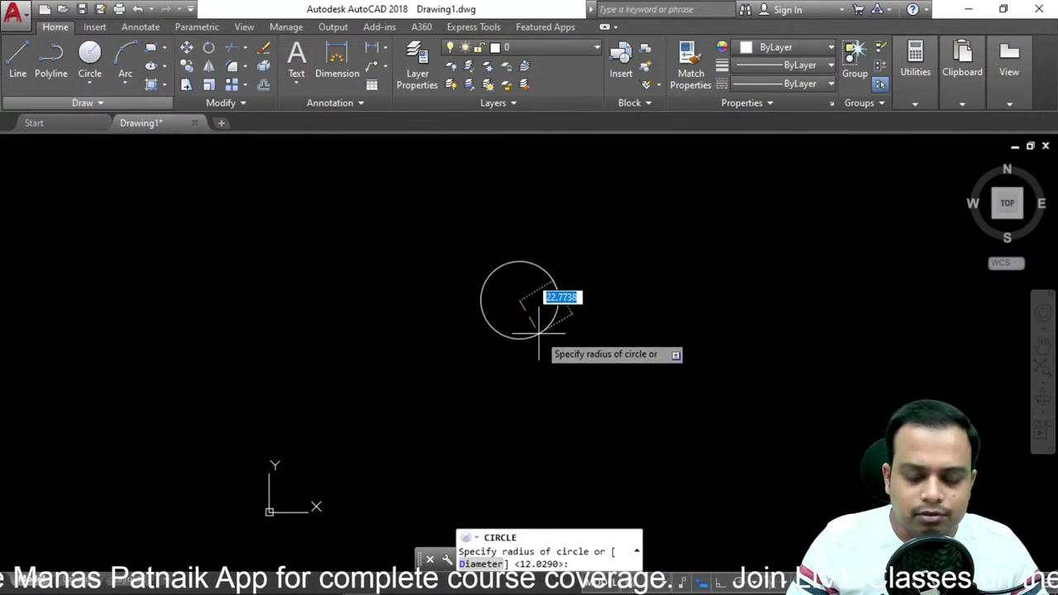
pyautogui.write('20')
pyautogui.press('Return')
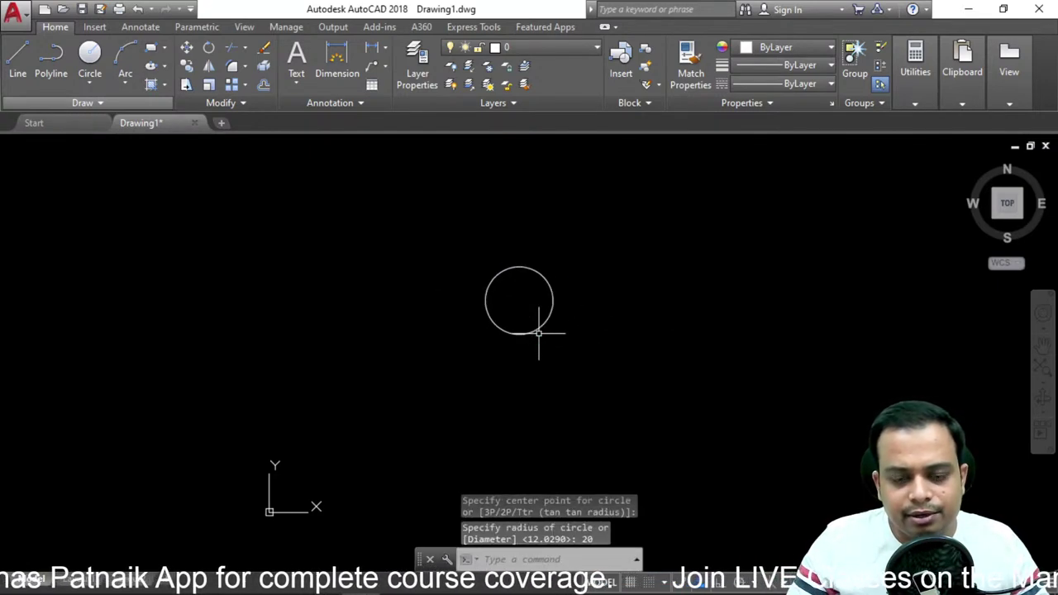
pyautogui.press('Escape')
pyautogui.press('Escape')
pyautogui.press('Escape')
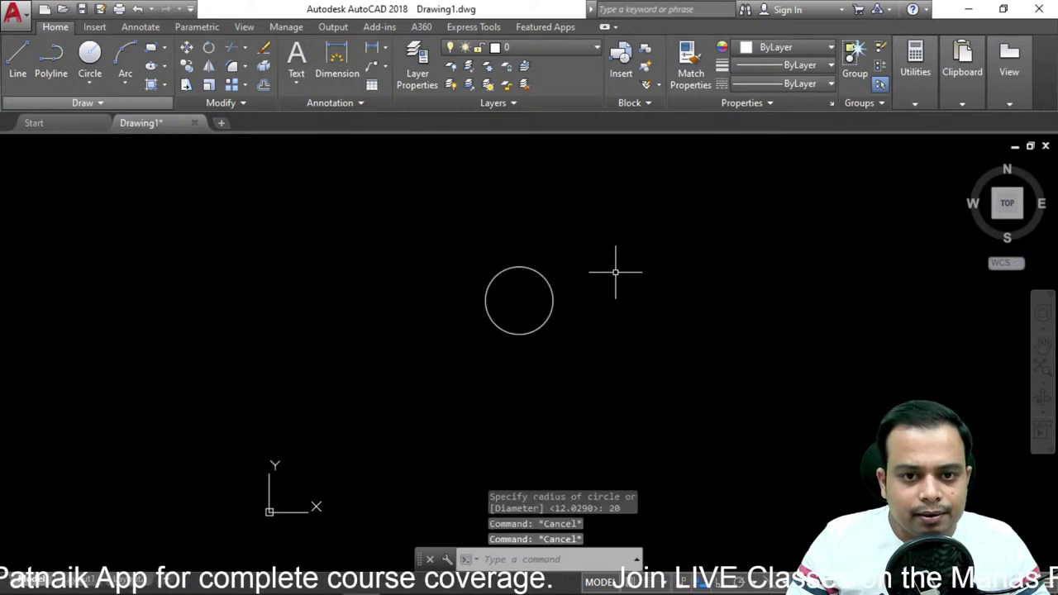
pyautogui.click(553, 289)
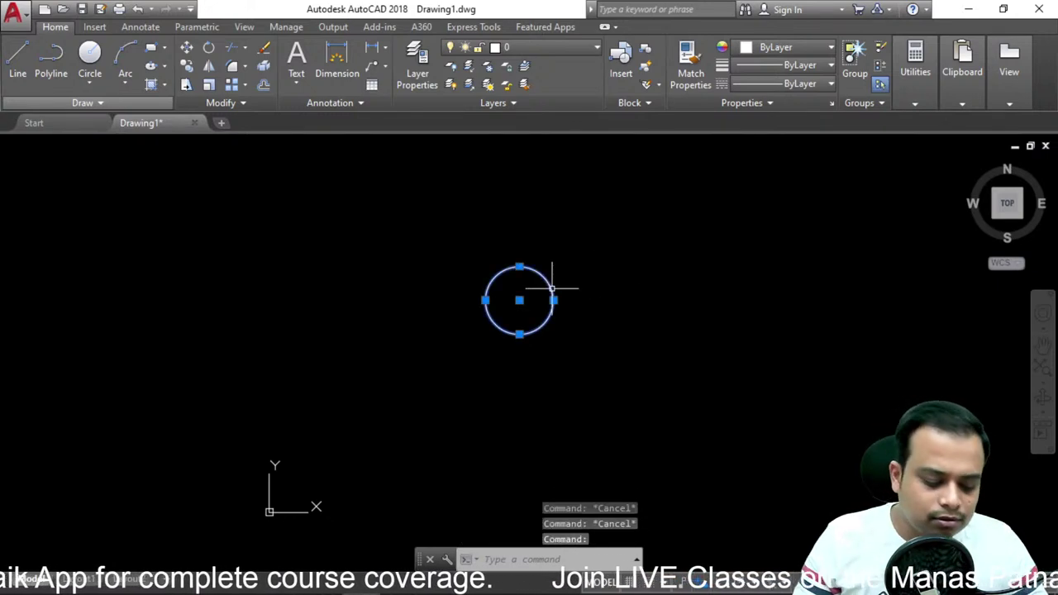
pyautogui.write('M')
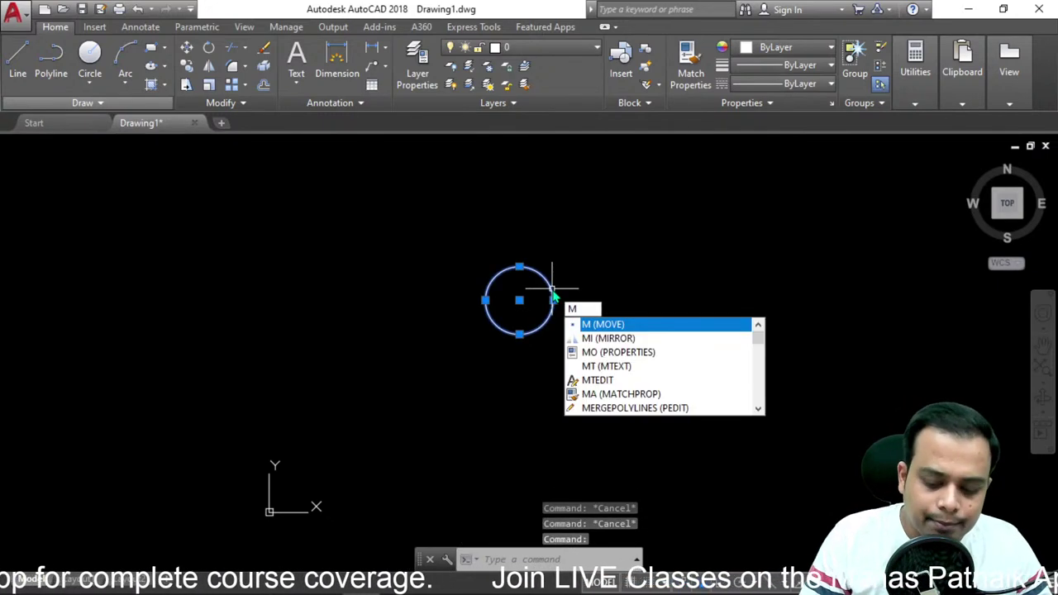
pyautogui.press('Return')
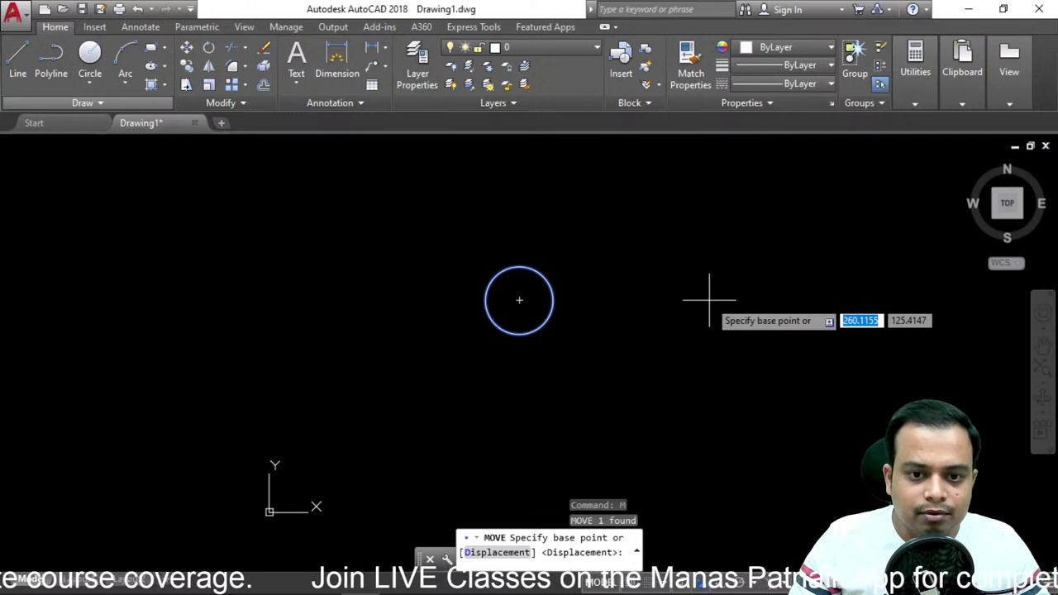
pyautogui.write('d')
pyautogui.press('Return')
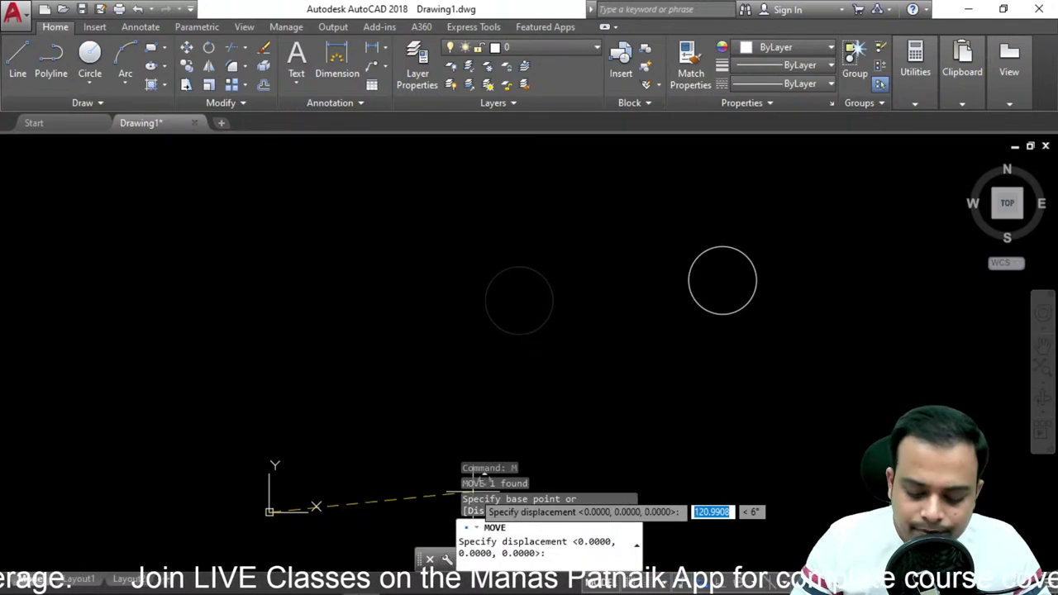
pyautogui.write('100')
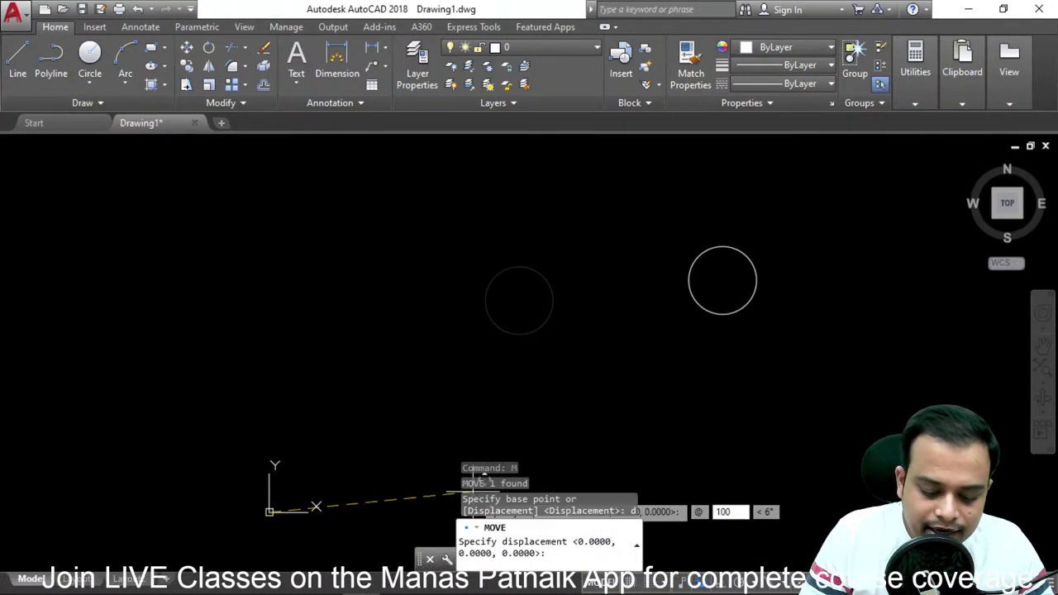
pyautogui.press('Tab')
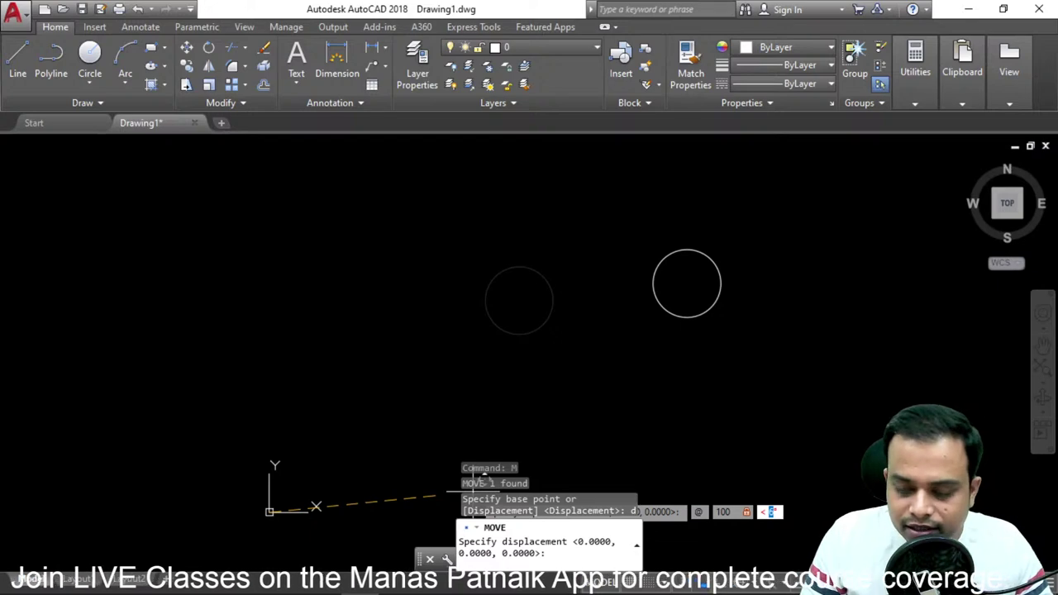
pyautogui.write('30')
pyautogui.press('Return')
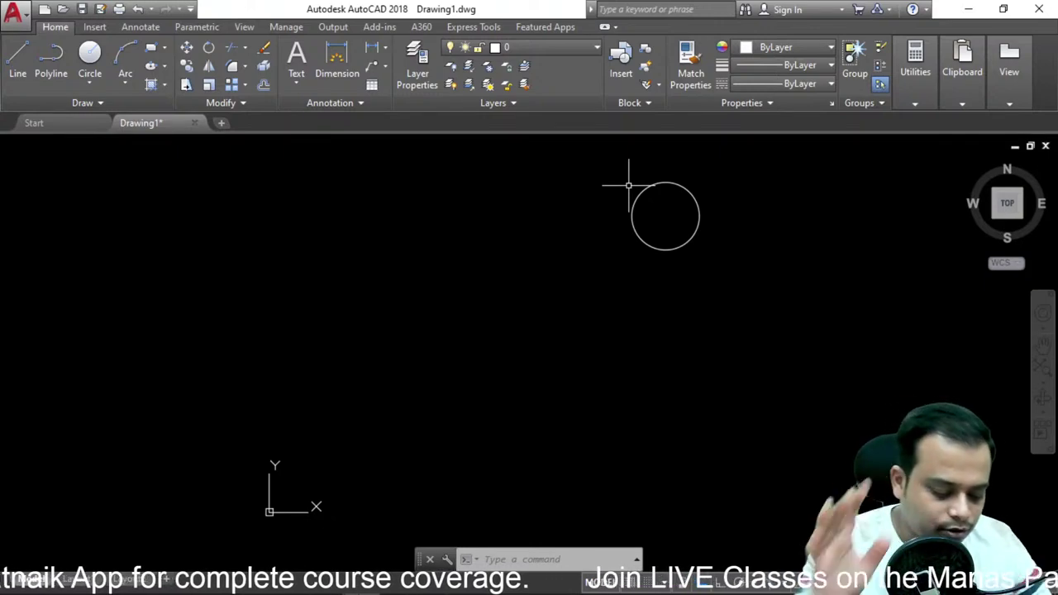
pyautogui.press('Escape')
# Window-select and delete the moved circle.
pyautogui.click(725, 156)
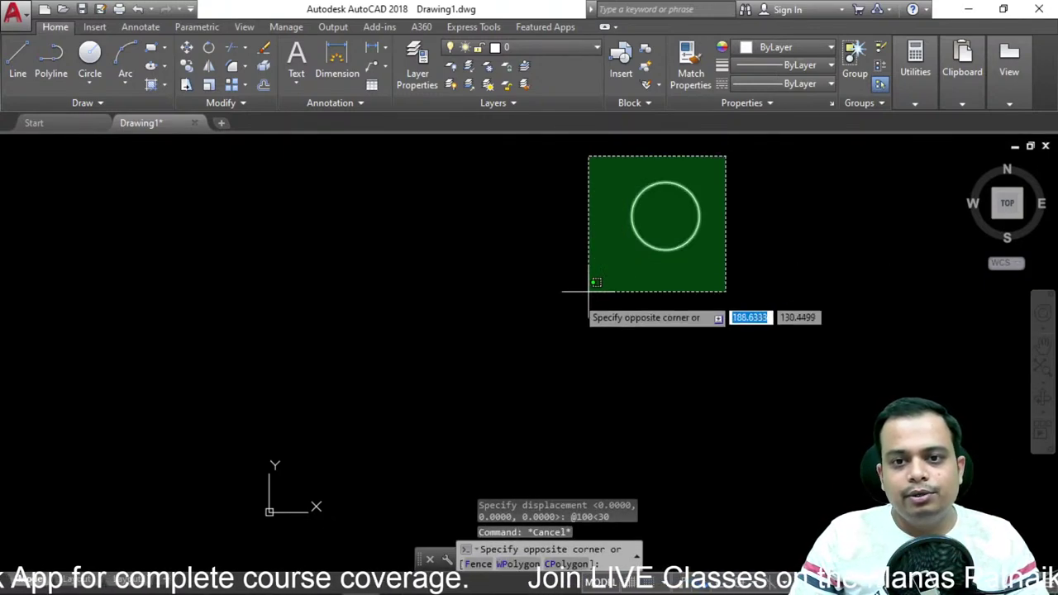
pyautogui.click(568, 302)
pyautogui.press('Delete')
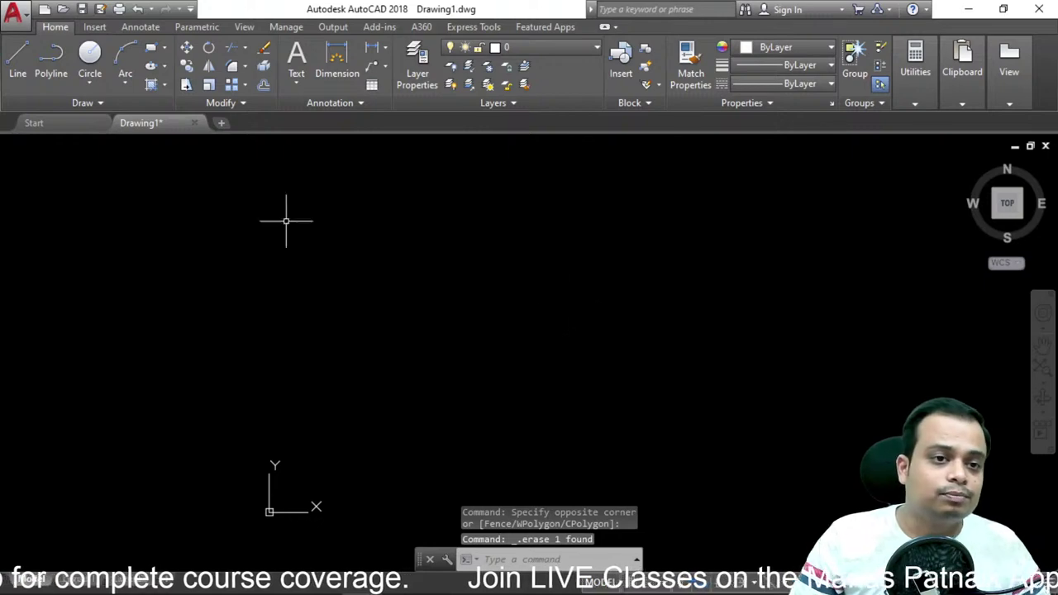
# Draw a wide rectangle near the drawing's centre by two opposite corners.
pyautogui.moveTo(179, 131)
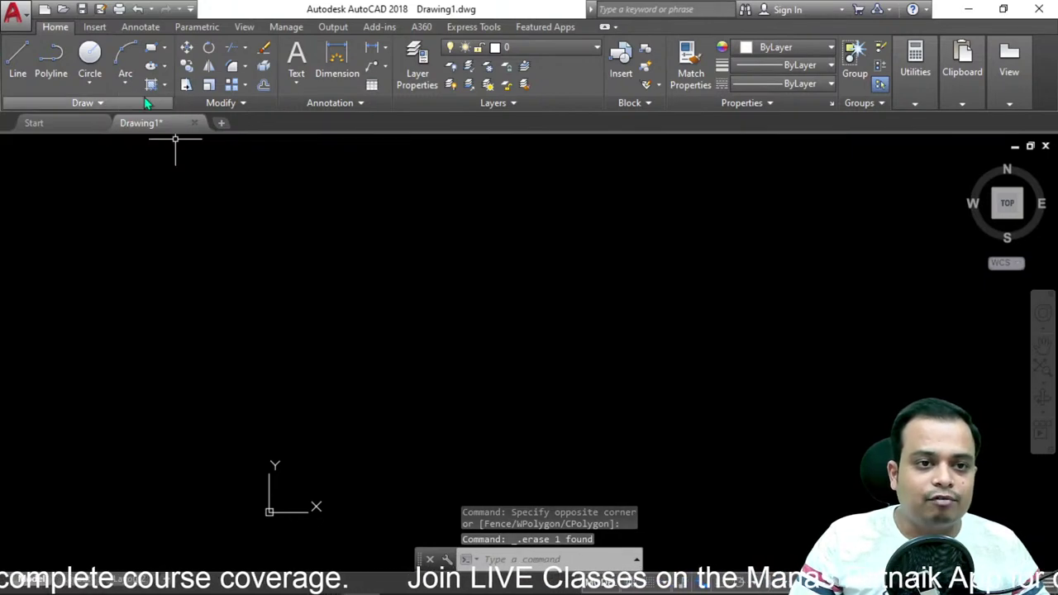
pyautogui.click(151, 47)
pyautogui.click(353, 273)
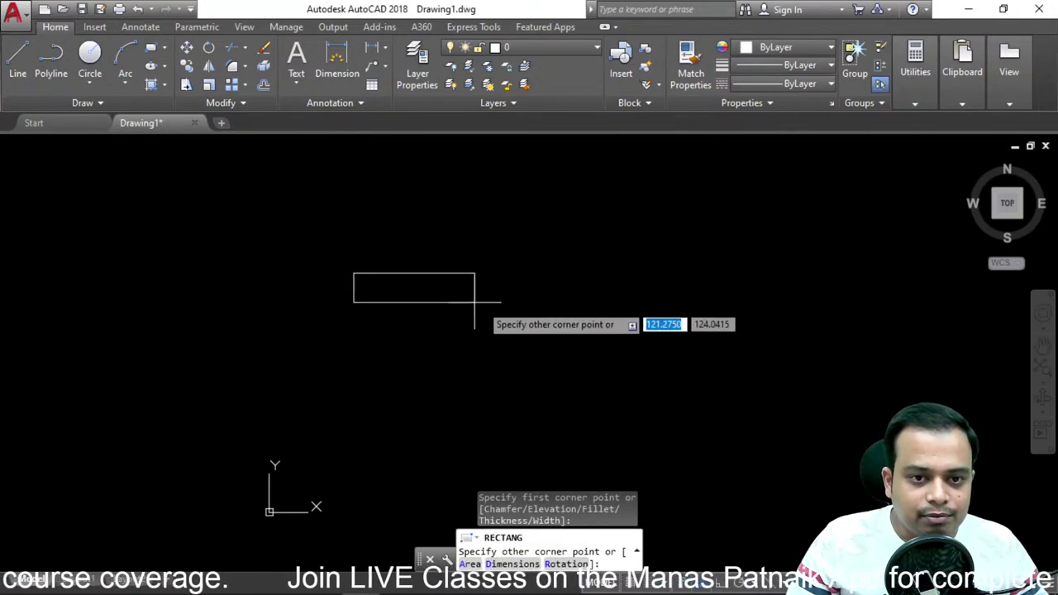
pyautogui.click(554, 338)
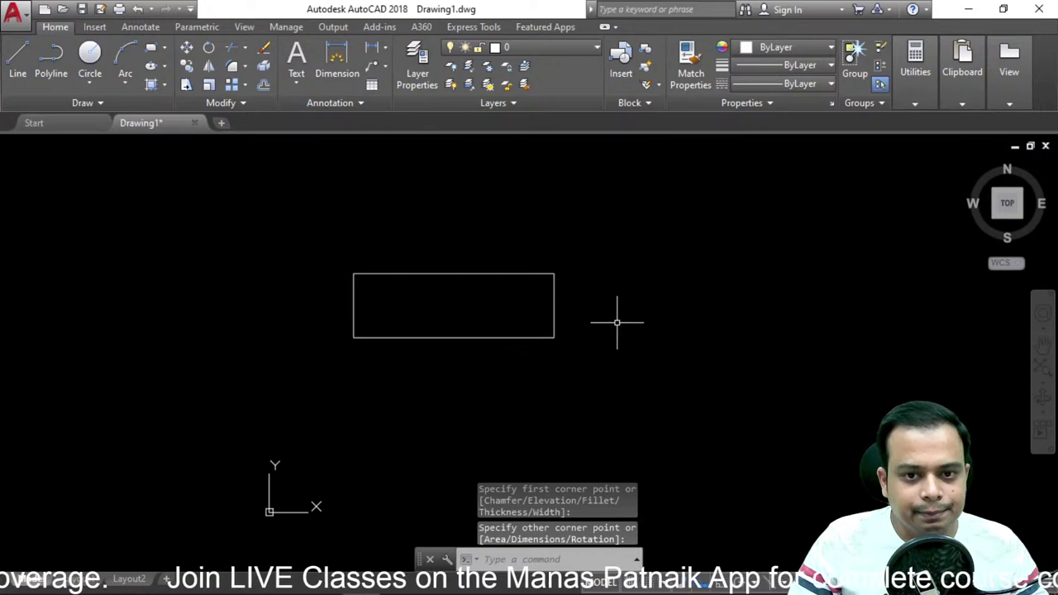
pyautogui.press('Escape')
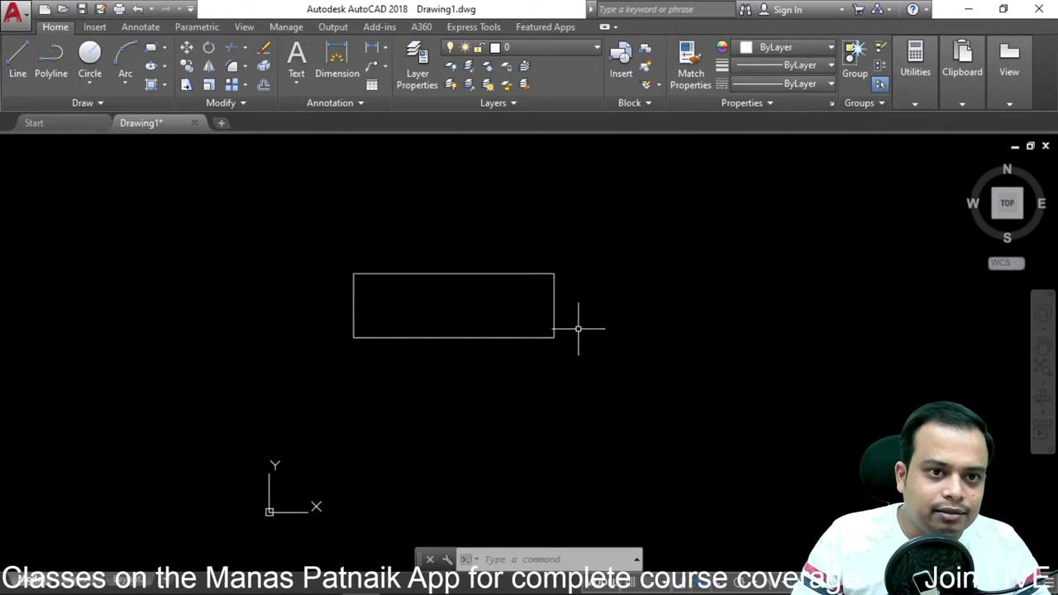
pyautogui.click(207, 49)
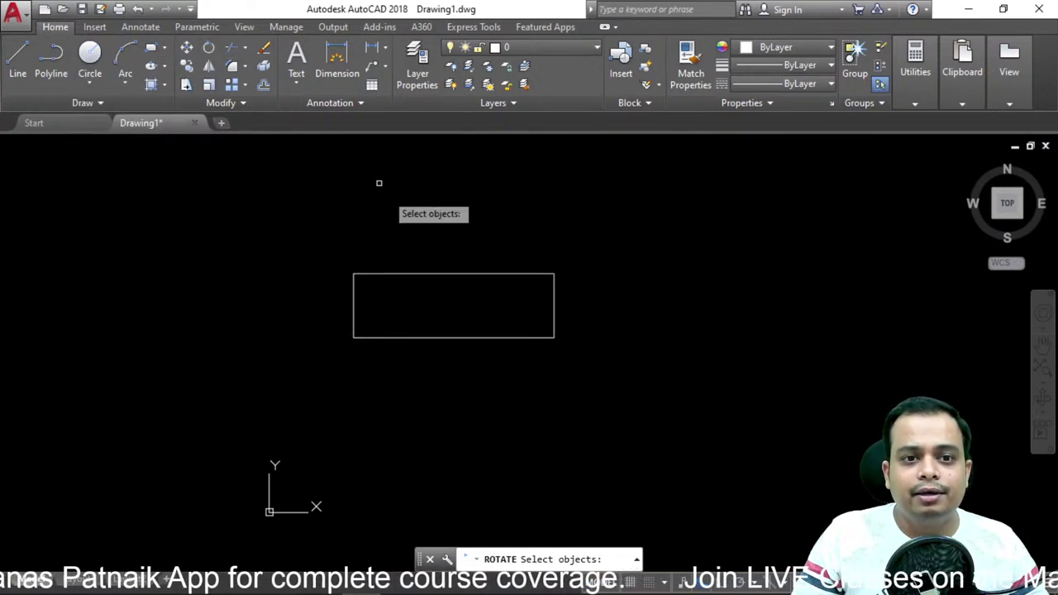
pyautogui.click(385, 273)
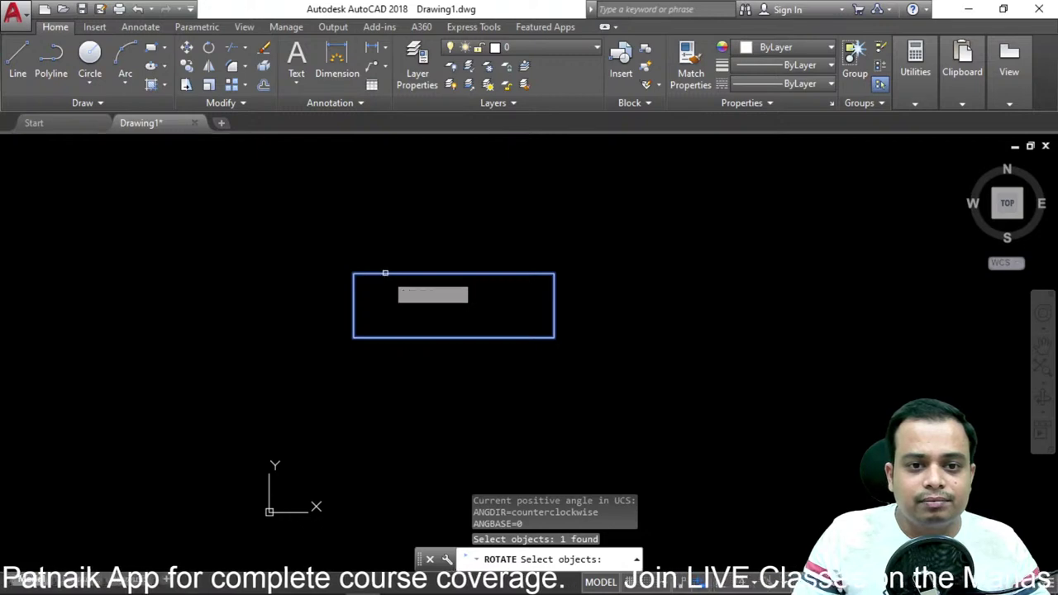
pyautogui.press('Return')
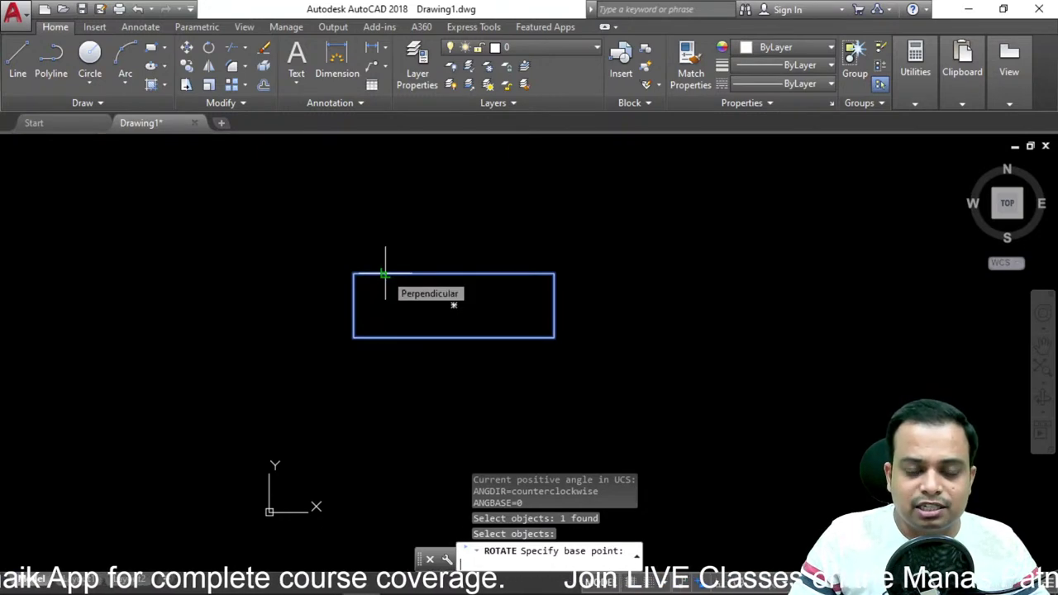
pyautogui.click(354, 337)
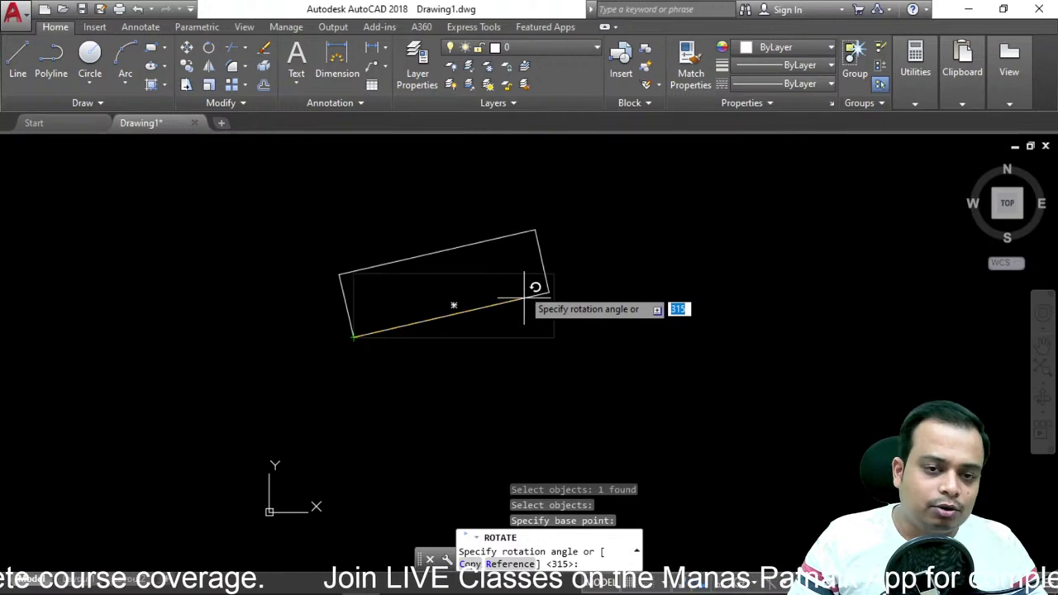
pyautogui.click(478, 203)
pyautogui.hotkey('ctrl', 'z')
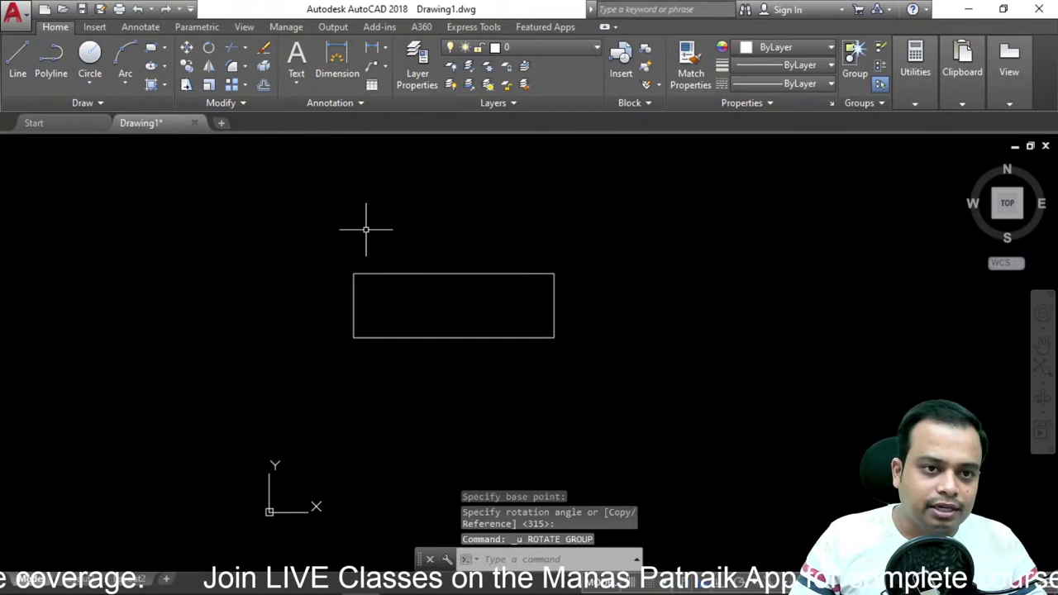
pyautogui.click(208, 48)
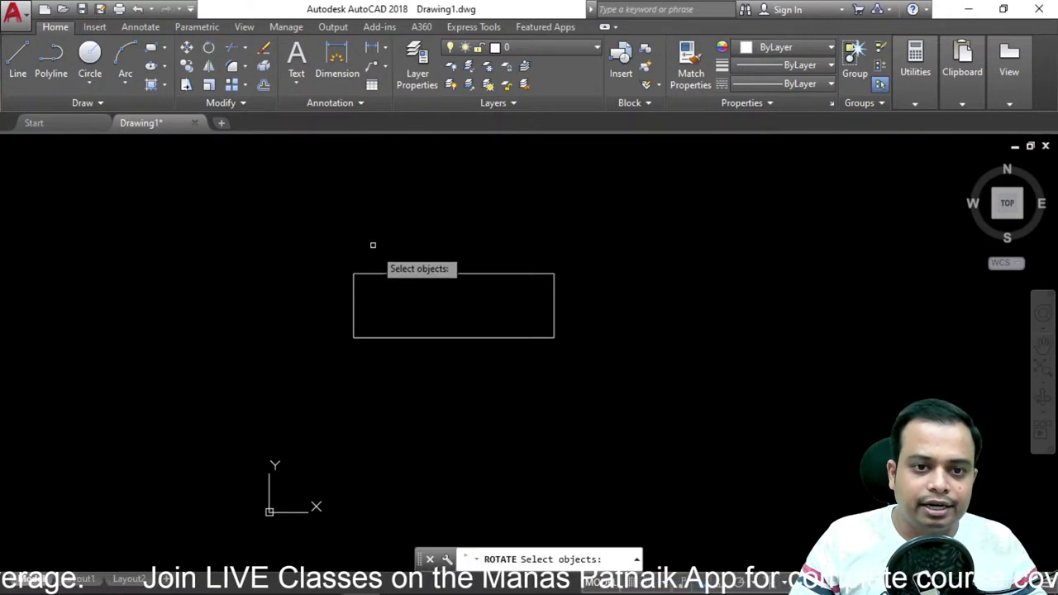
pyautogui.click(382, 273)
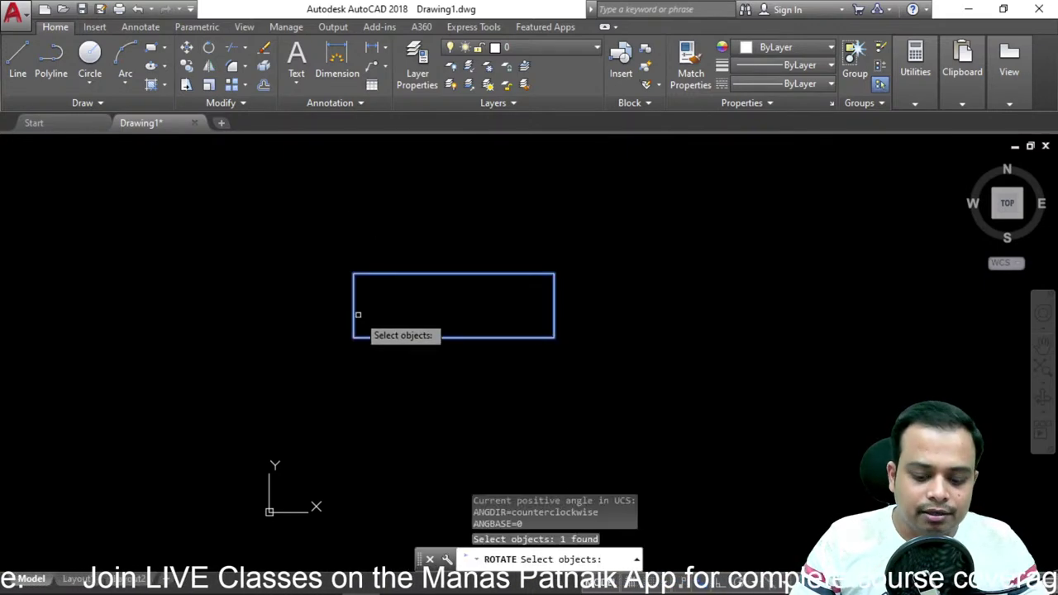
pyautogui.press('Return')
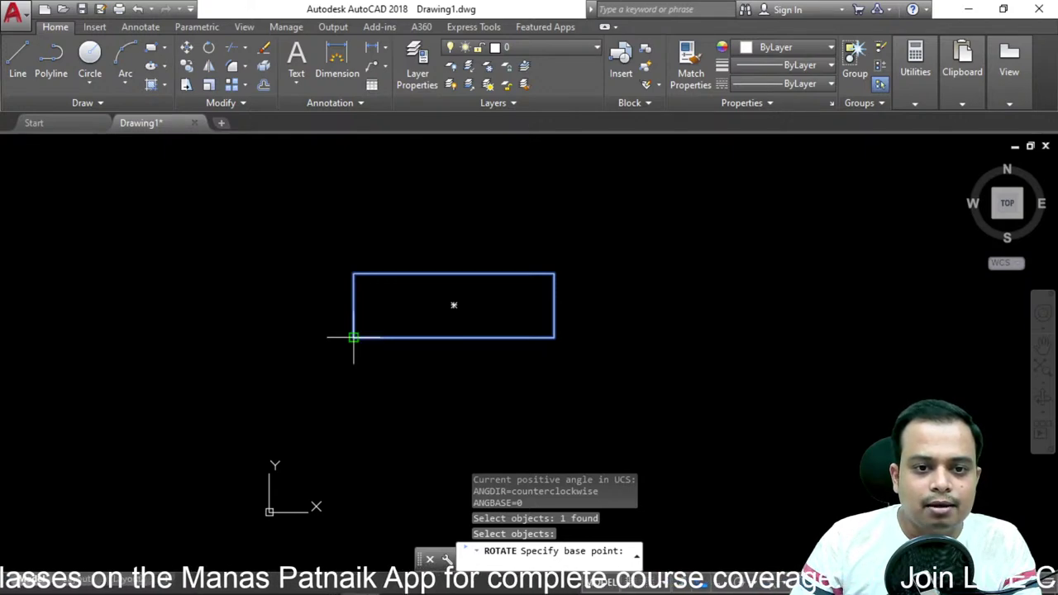
pyautogui.click(353, 337)
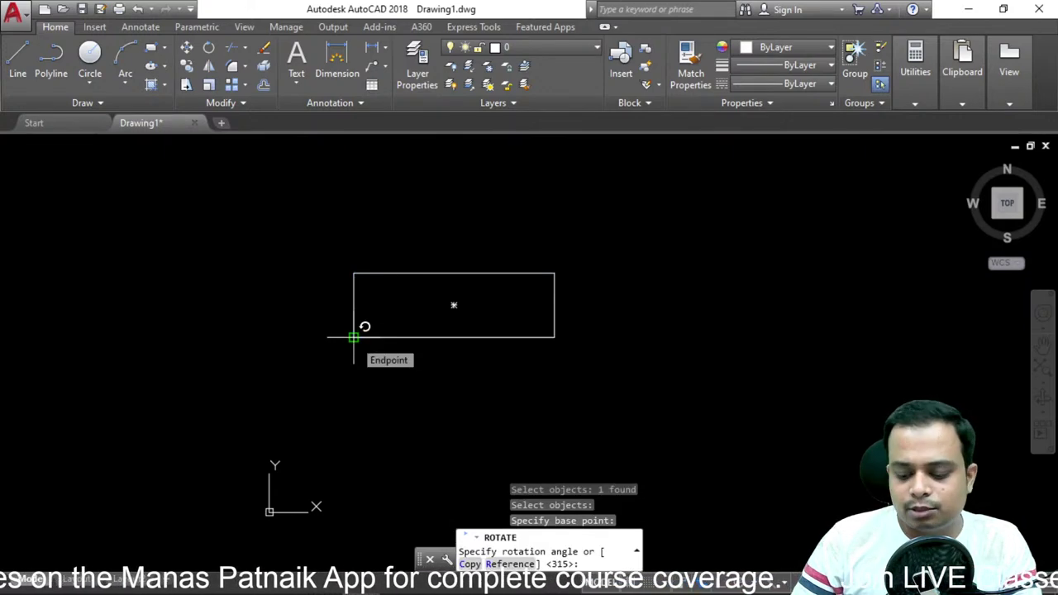
pyautogui.write('45')
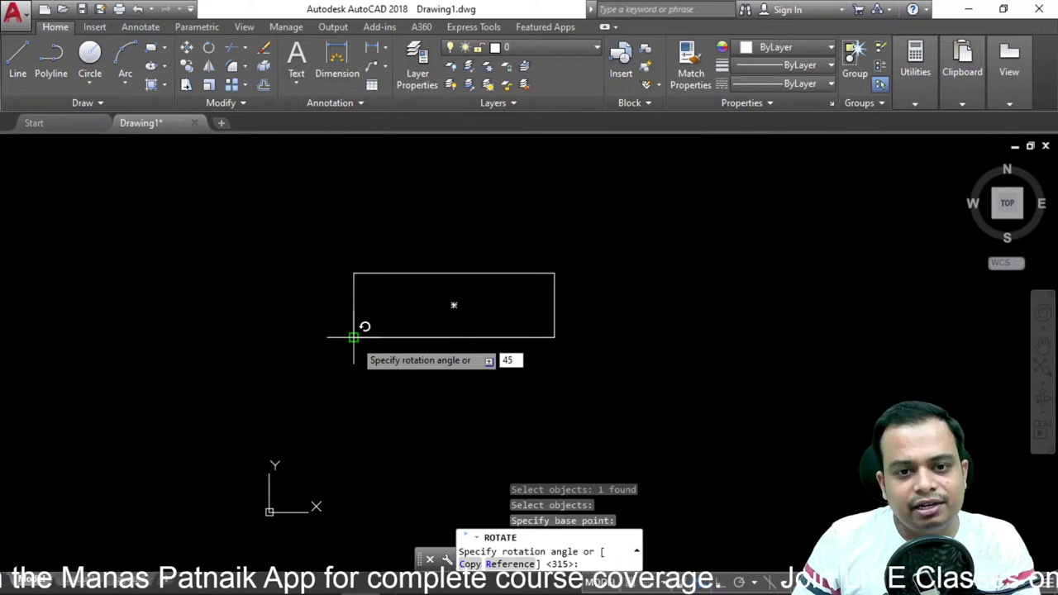
pyautogui.press('Return')
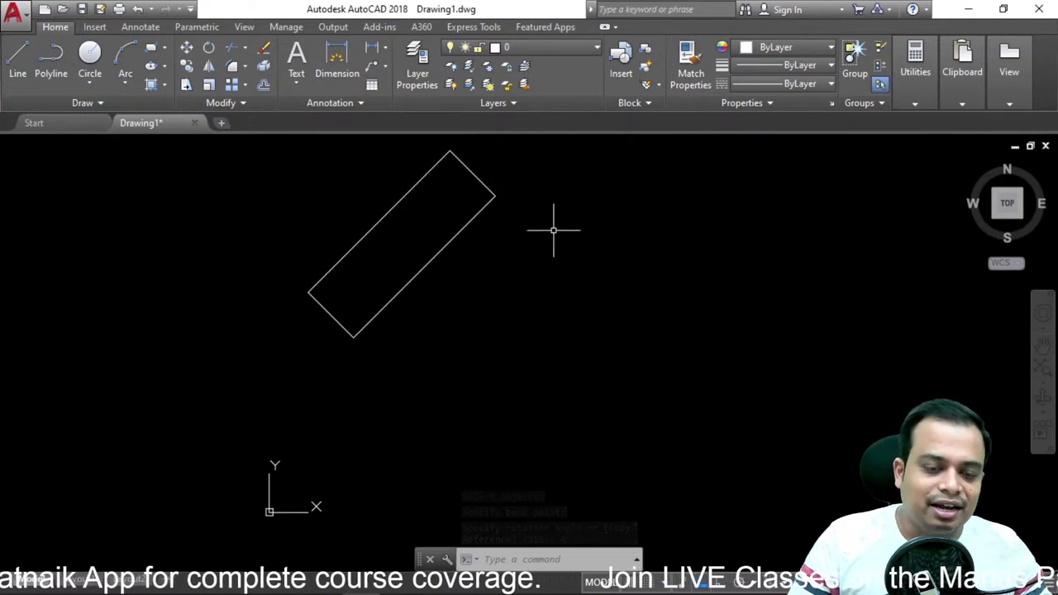
pyautogui.hotkey('ctrl', 'z')
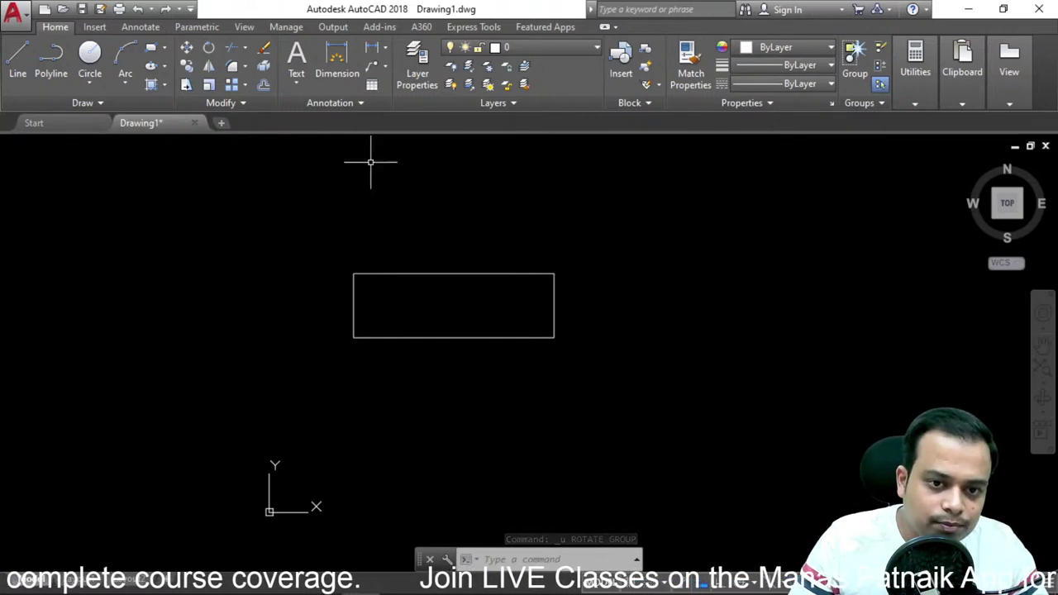
pyautogui.press('Escape')
pyautogui.press('Escape')
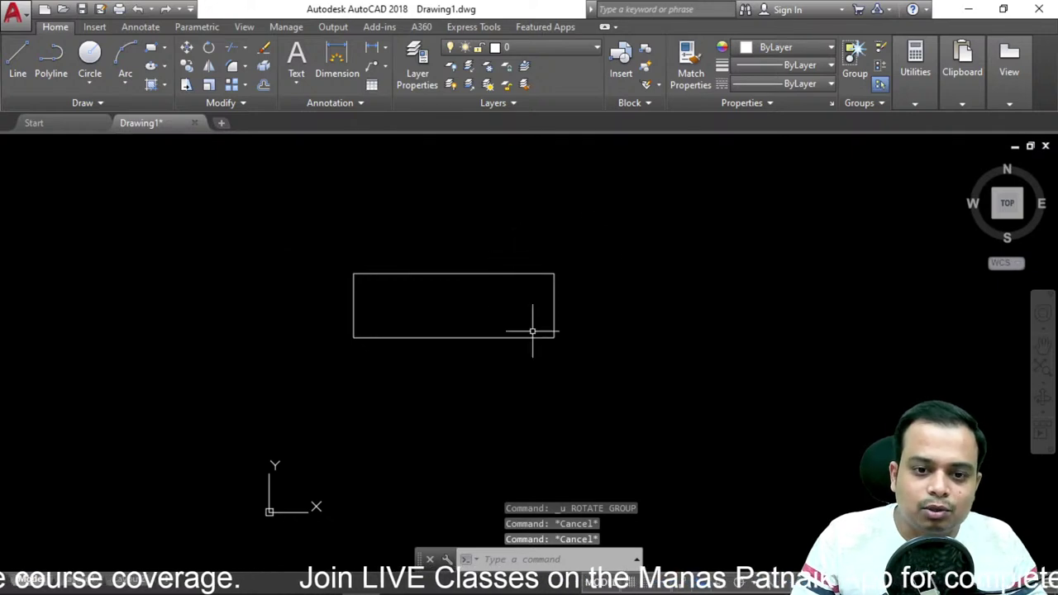
pyautogui.press('Escape')
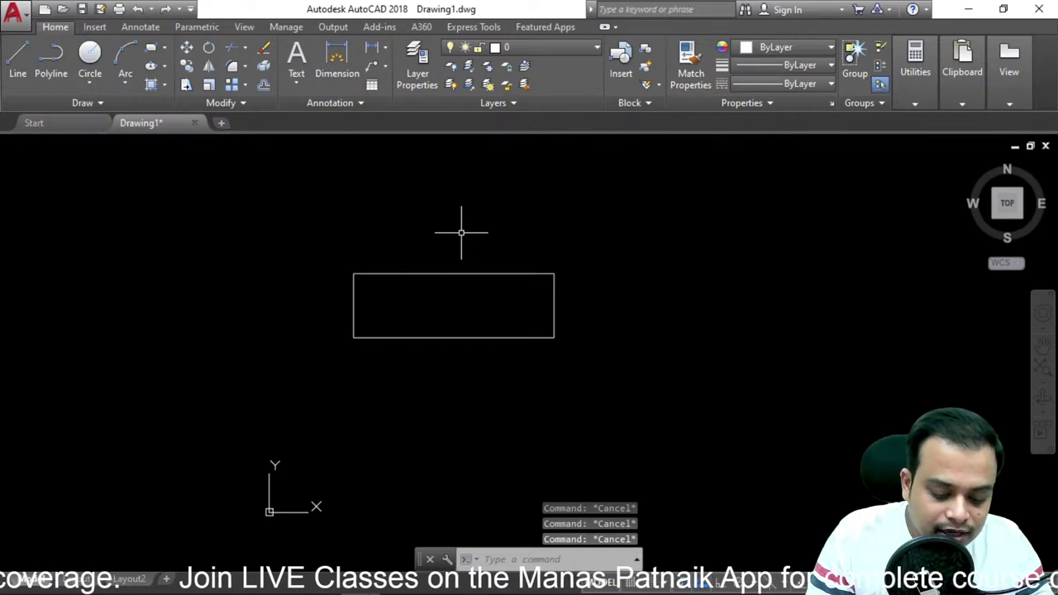
pyautogui.write('RO')
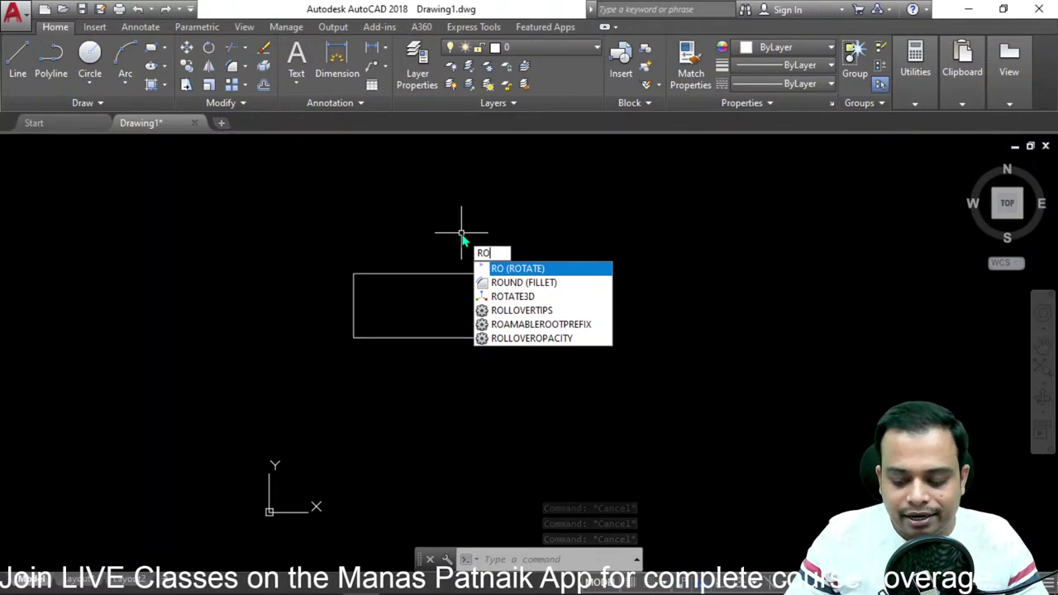
pyautogui.press('Return')
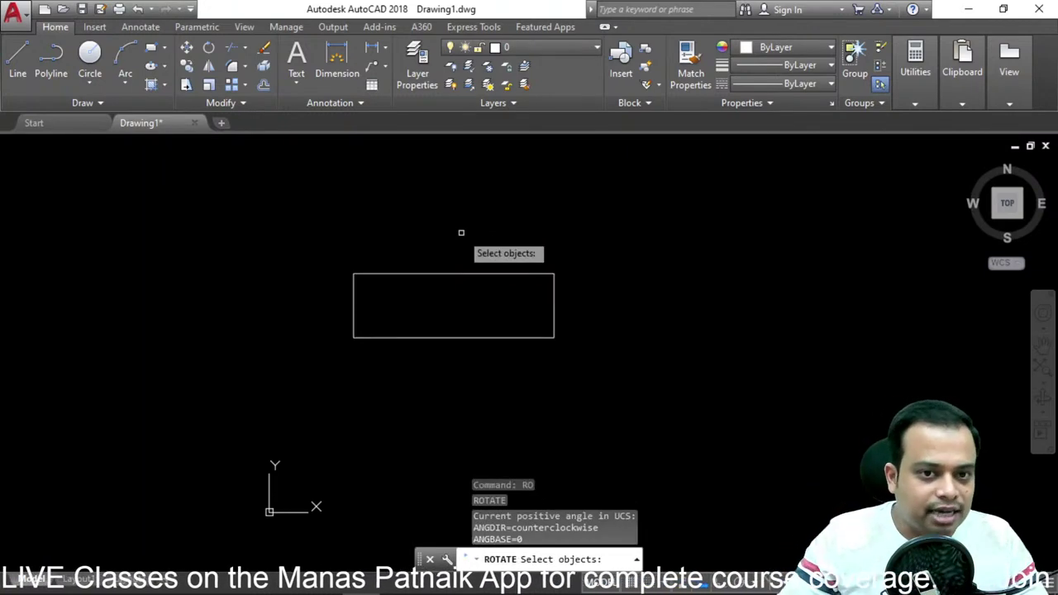
pyautogui.click(450, 273)
pyautogui.press('Return')
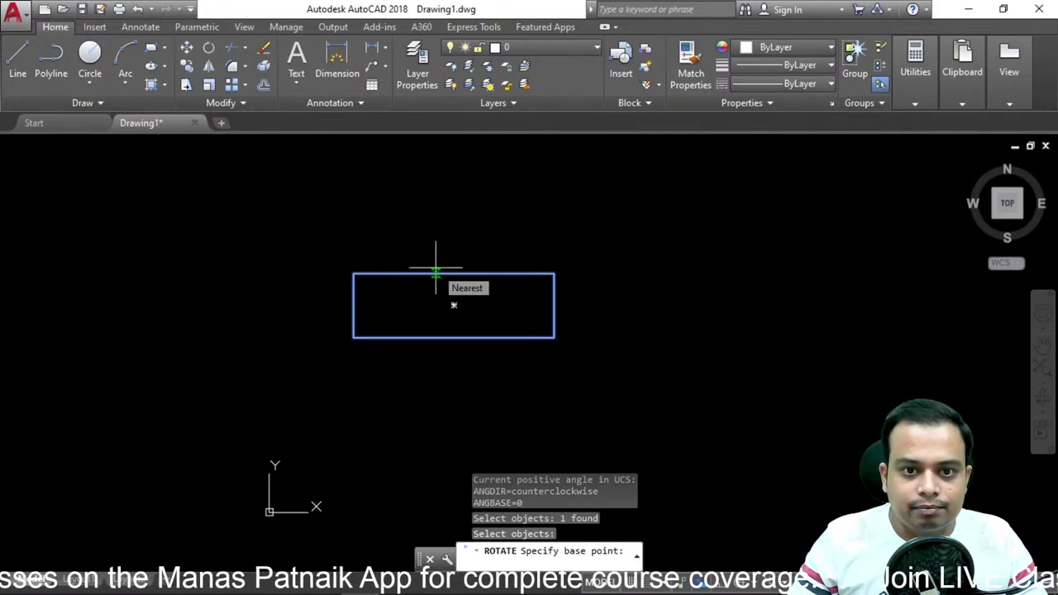
pyautogui.click(354, 337)
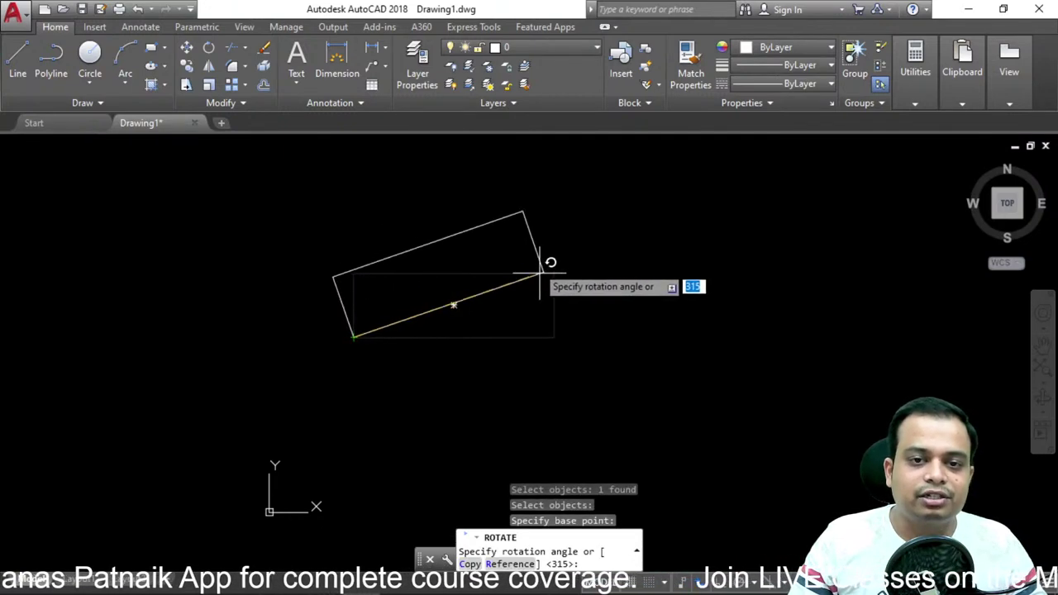
pyautogui.write('90')
pyautogui.press('Return')
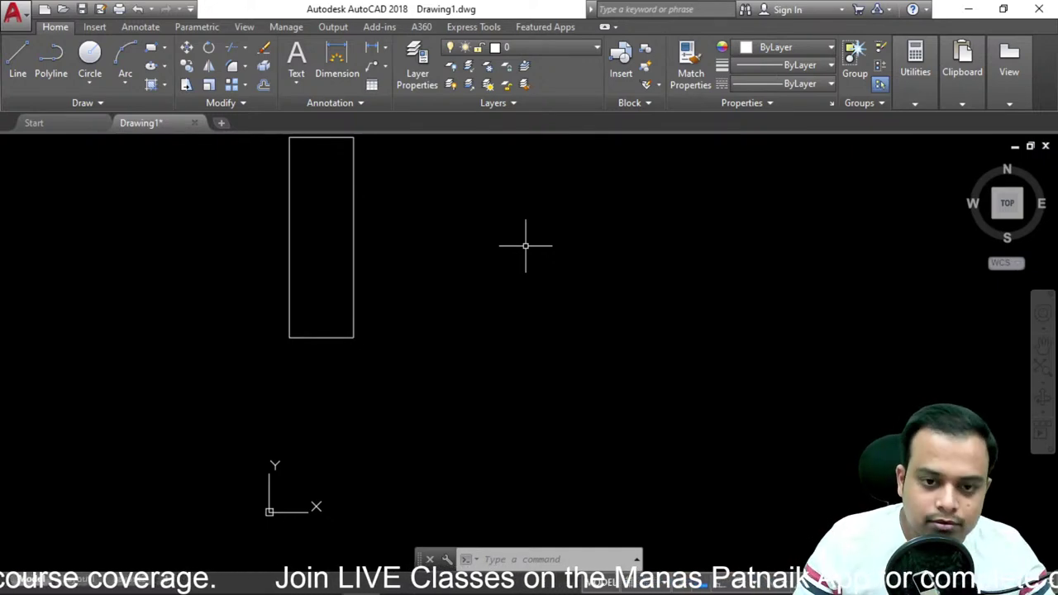
pyautogui.moveTo(498, 282); pyautogui.dragTo(498, 299, button='middle')
pyautogui.press('Escape')
pyautogui.hotkey('ctrl', 'z')
pyautogui.hotkey('ctrl', 'z')
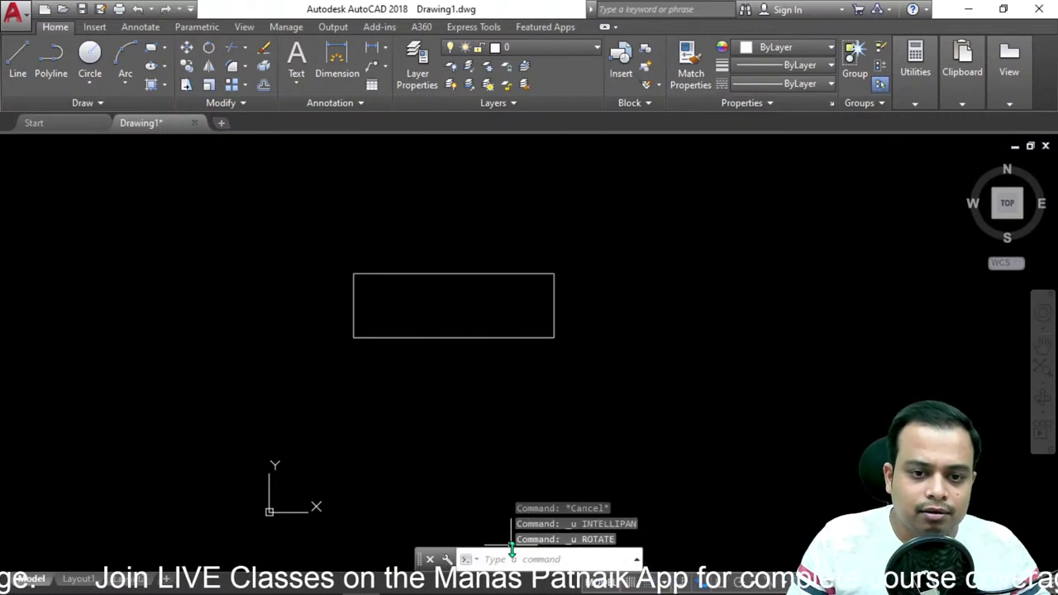
# Start rotating the rectangle with RO, then abandon it after a mistaken 45 entry.
pyautogui.press('Escape')
pyautogui.press('Escape')
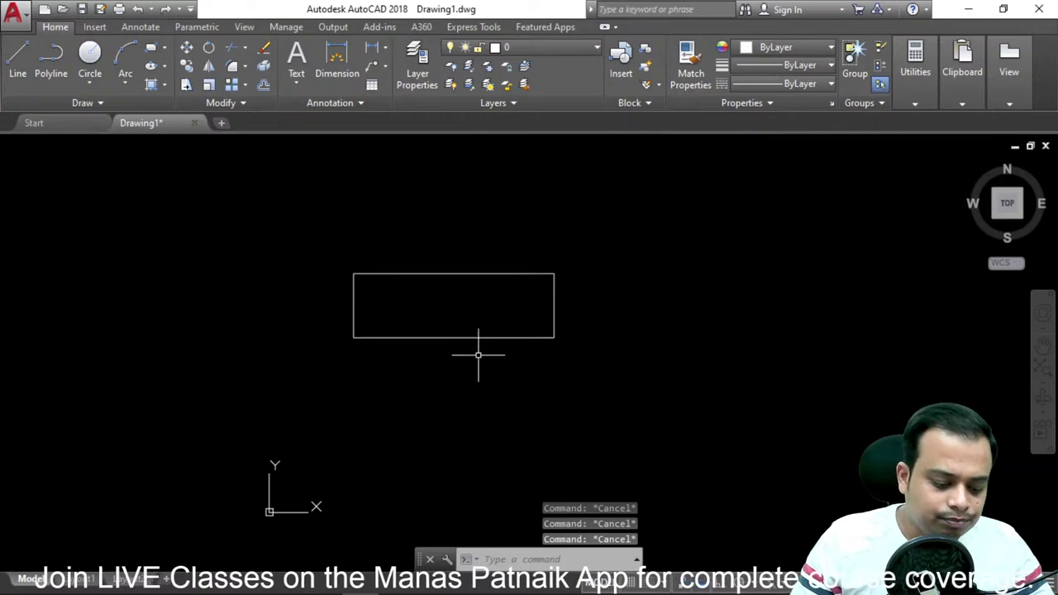
pyautogui.write('RO')
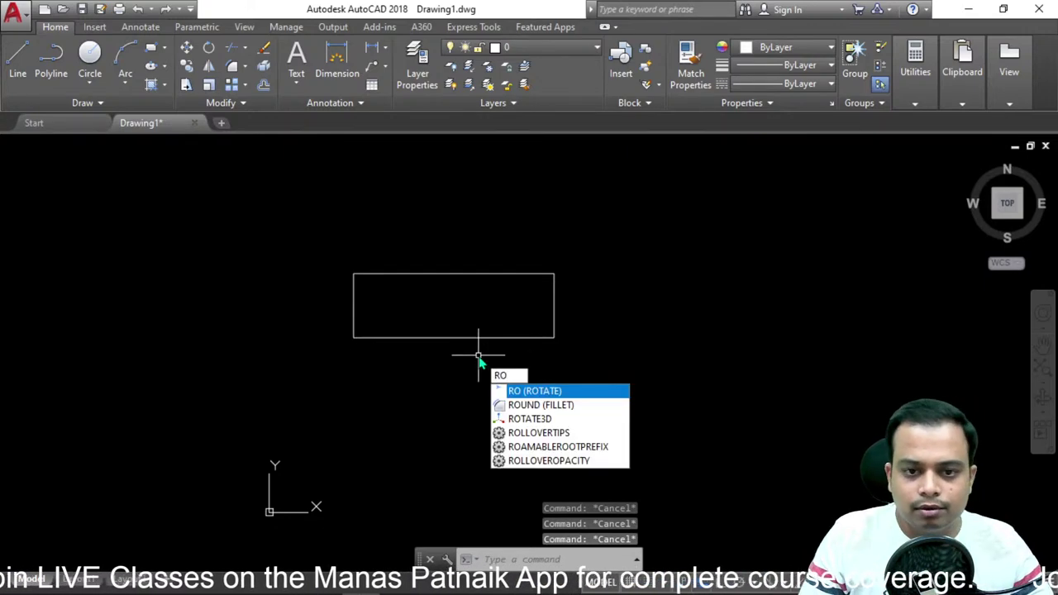
pyautogui.press('Return')
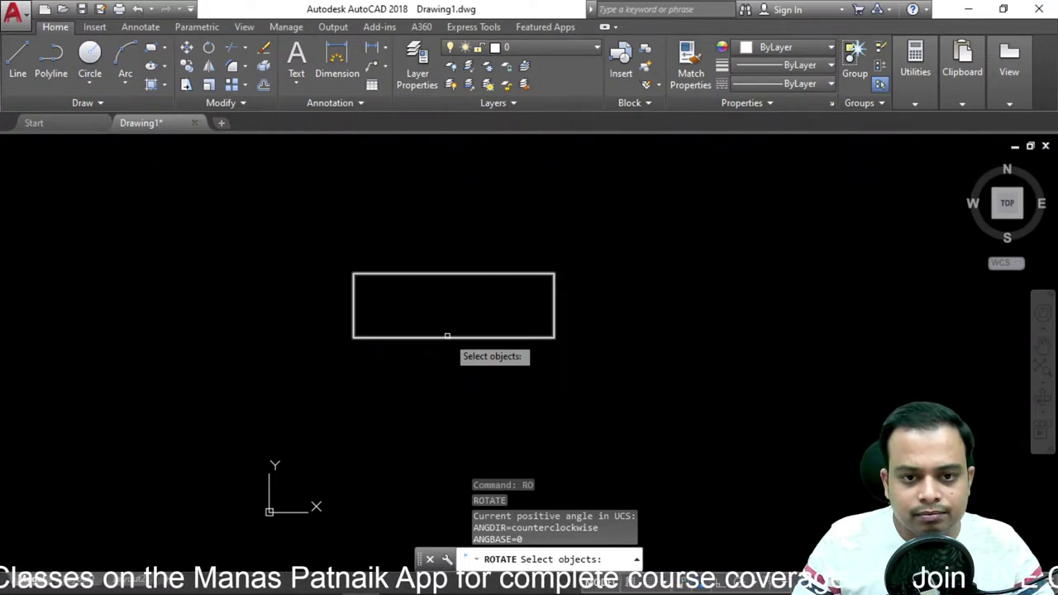
pyautogui.click(447, 336)
pyautogui.press('Return')
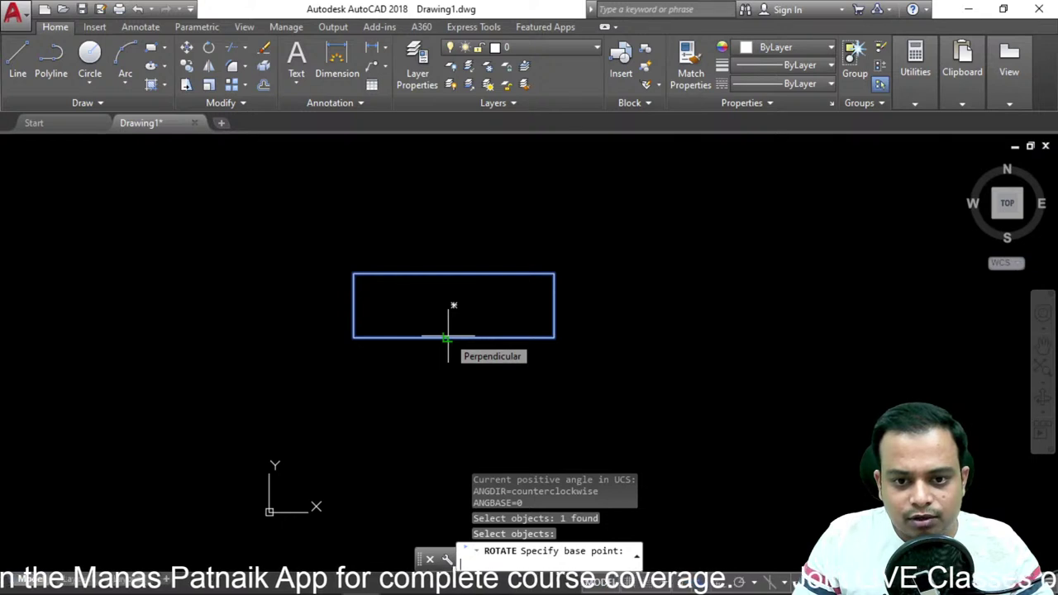
pyautogui.write('45')
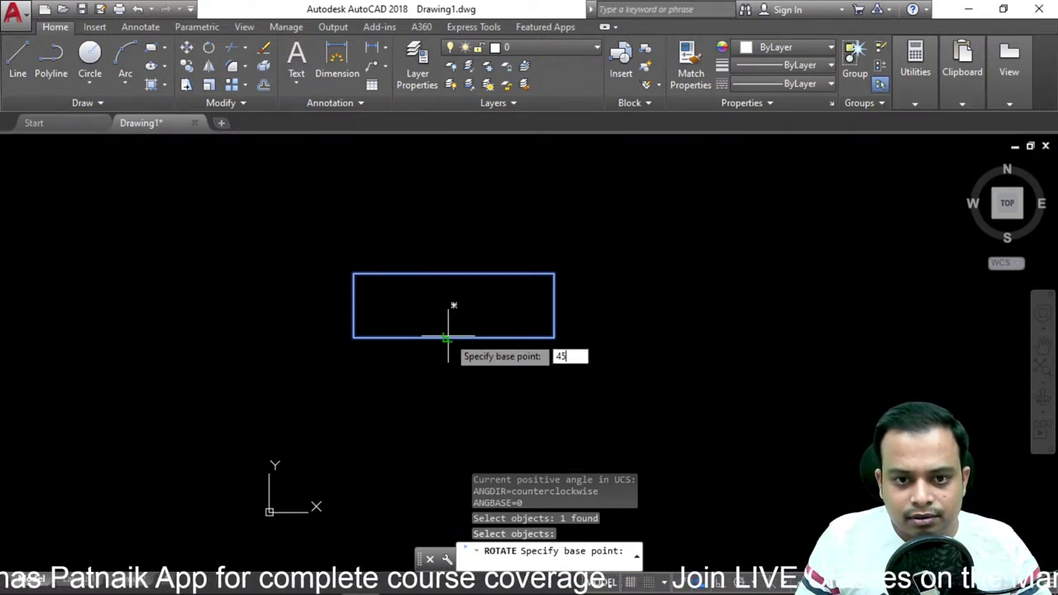
pyautogui.press('Escape')
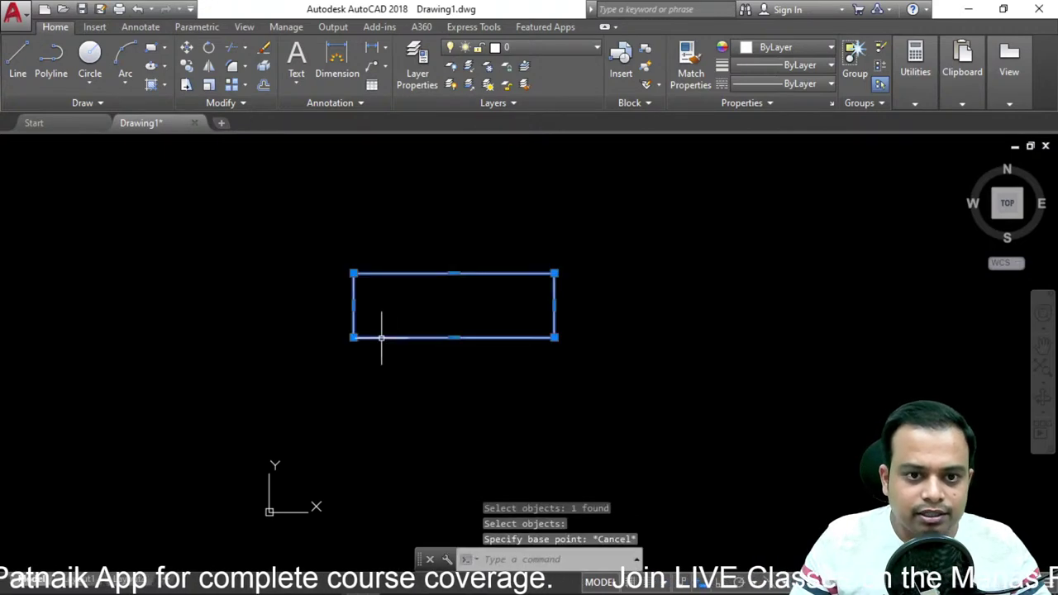
# Rotate a copy of the rectangle 75° about its lower-left corner, keeping the original.
pyautogui.click(381, 338)
pyautogui.write('ro')
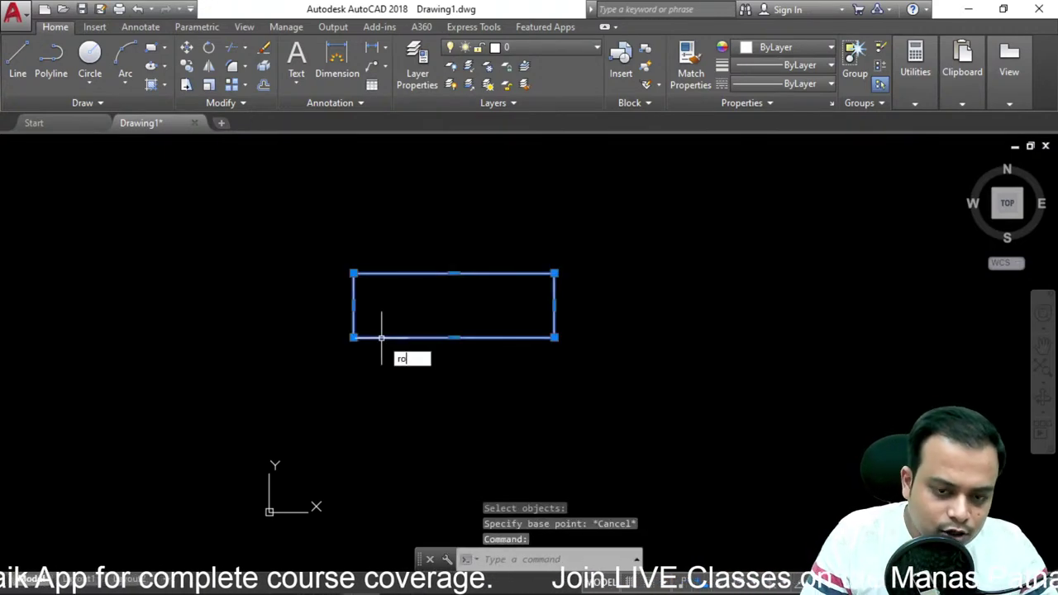
pyautogui.press('Return')
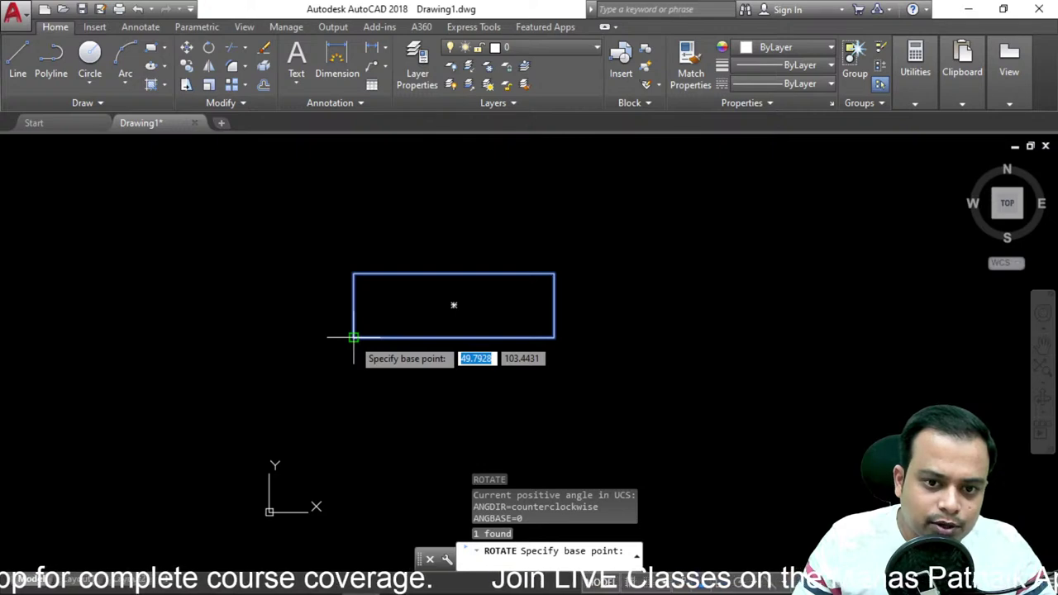
pyautogui.click(353, 338)
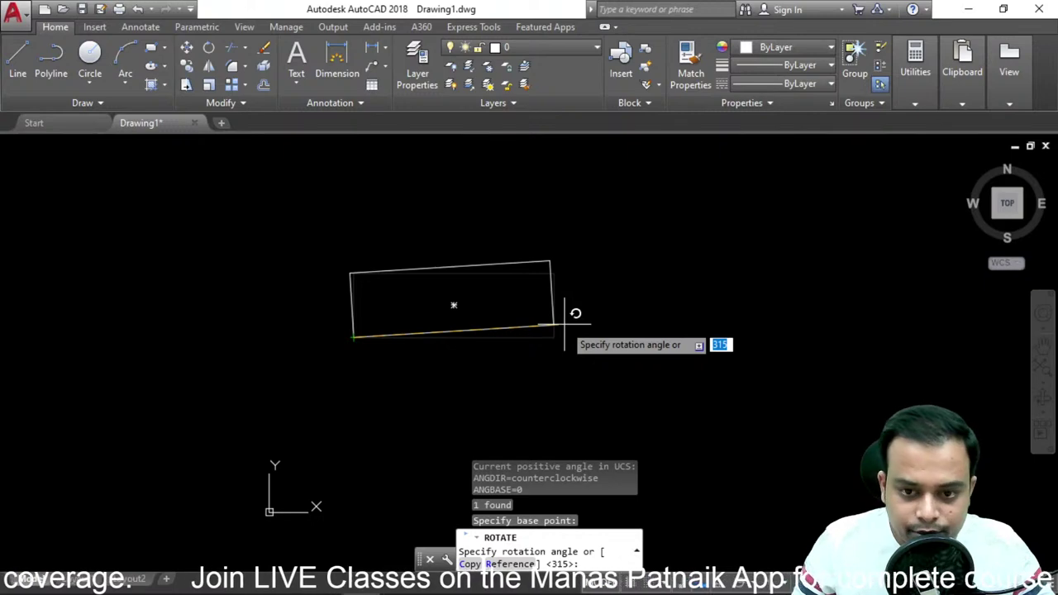
pyautogui.write('c')
pyautogui.press('Return')
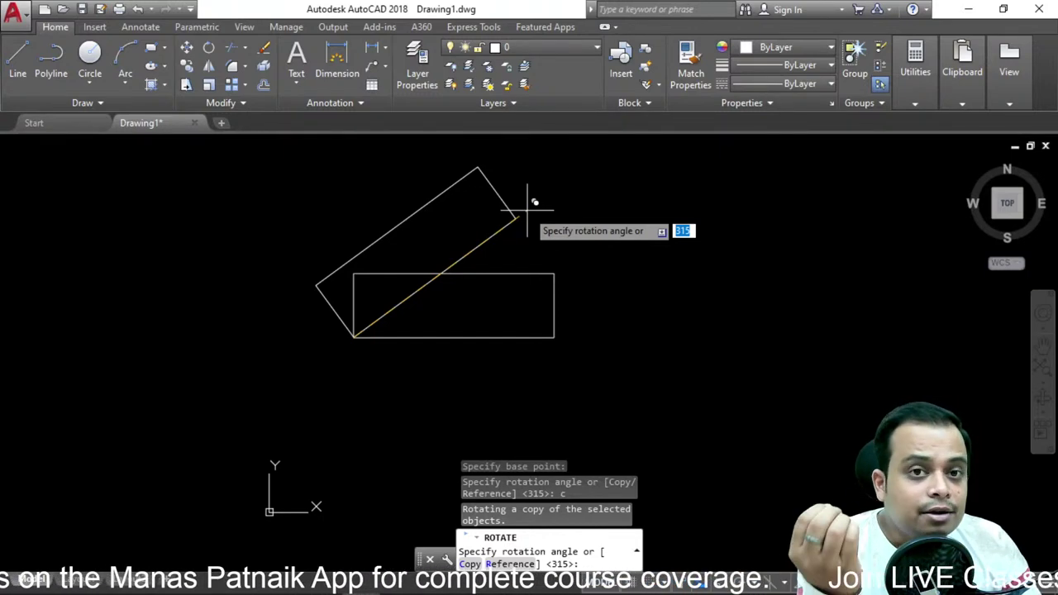
pyautogui.write('75')
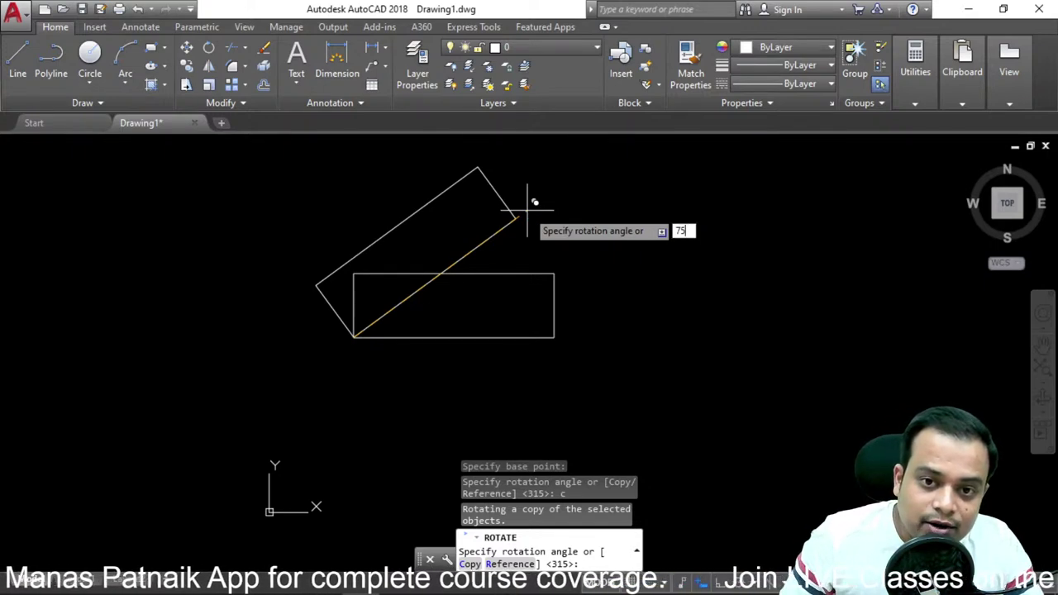
pyautogui.press('Return')
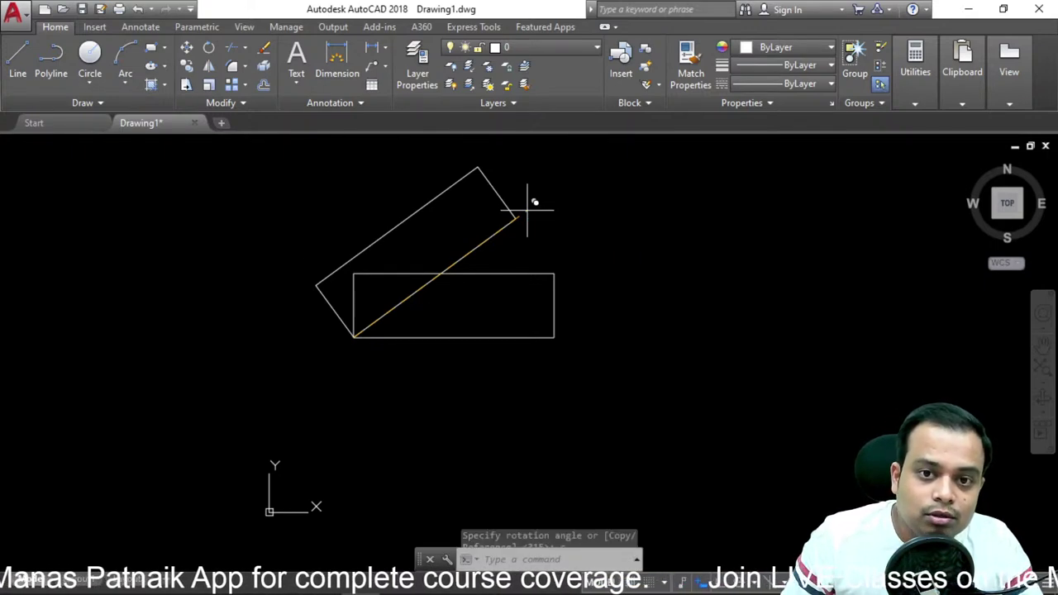